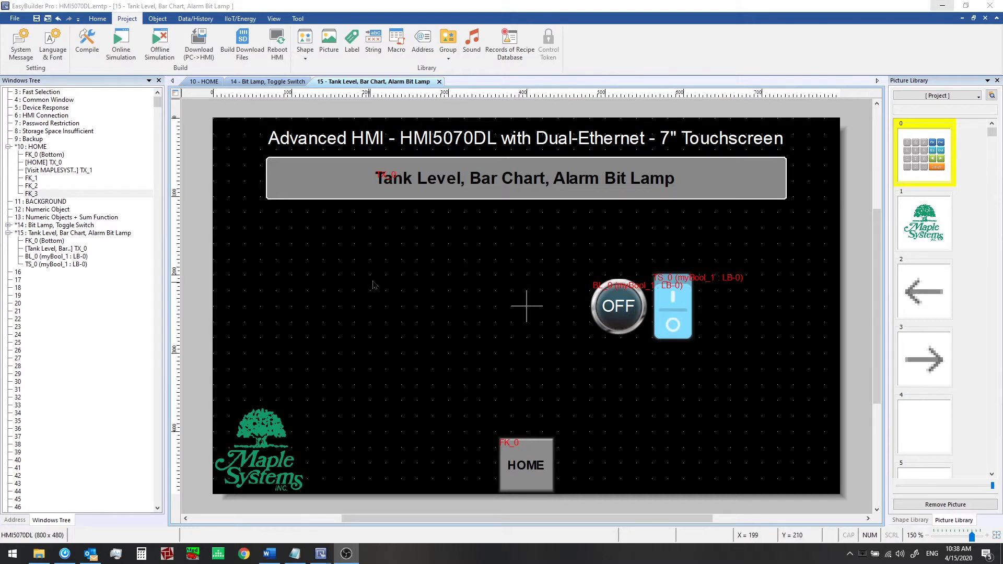
Look over the Bit Lamp, HOME and Tank Level windows, ending back on Tank Level.
left_click(268, 82)
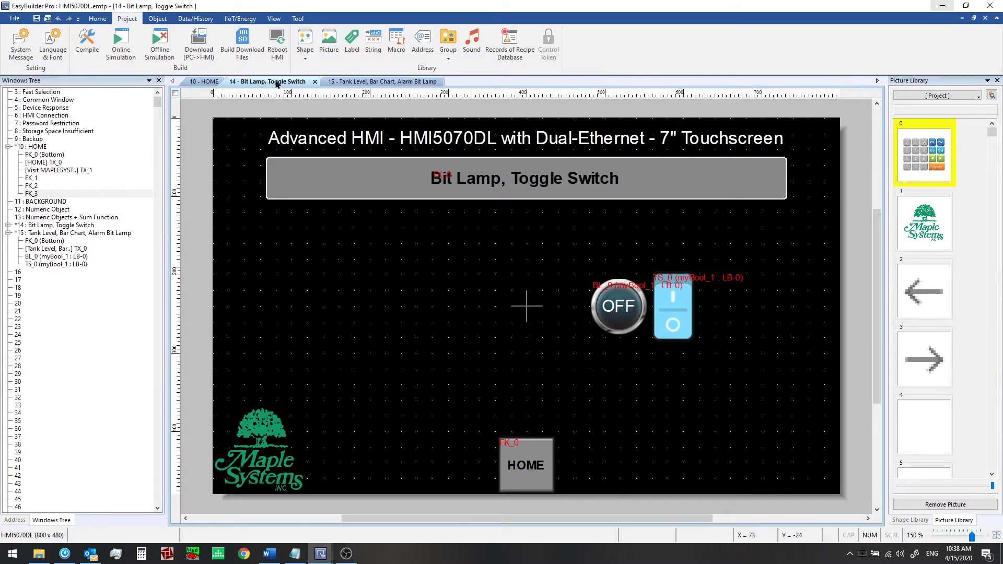
left_click(357, 82)
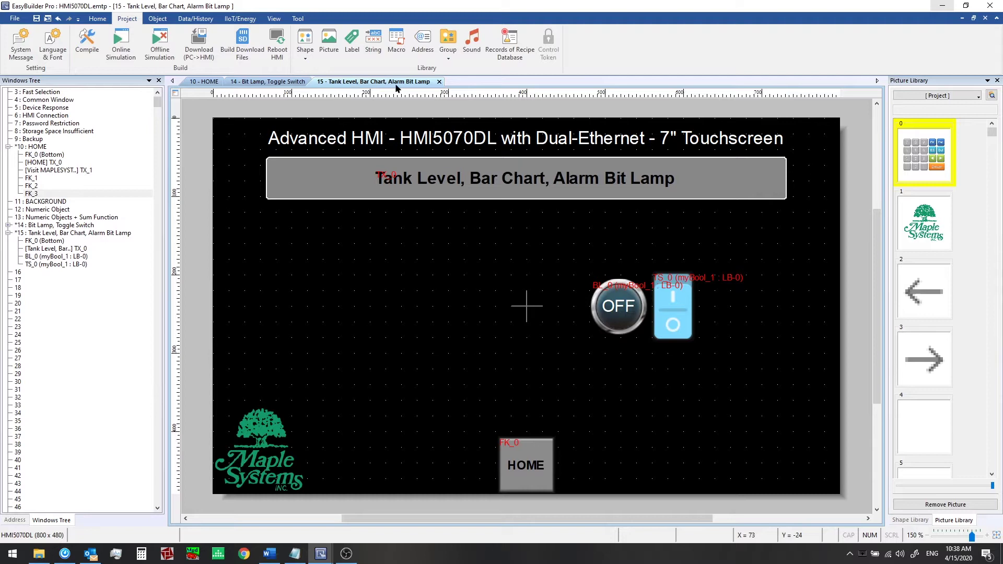
left_click(441, 180)
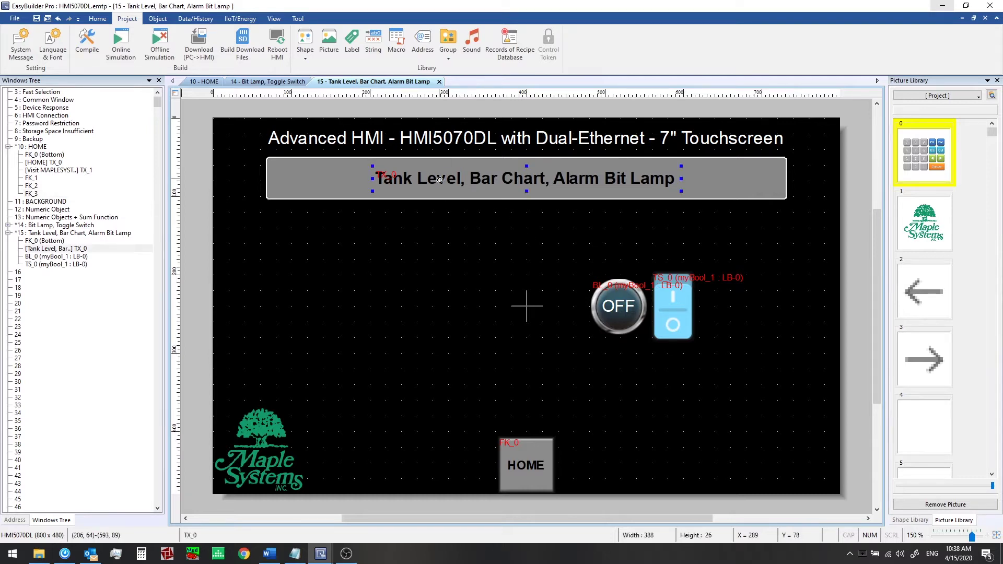
left_click(398, 241)
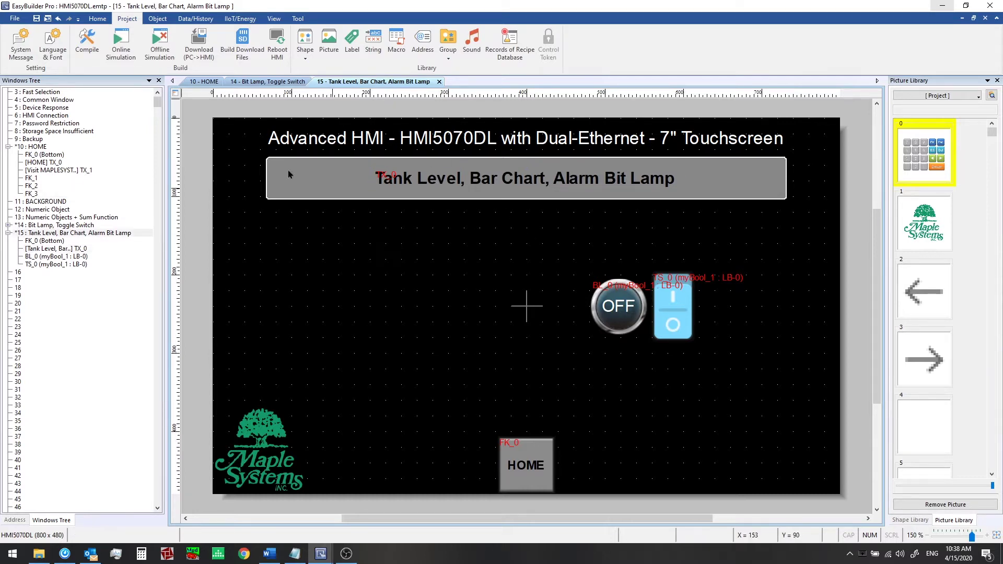
left_click(204, 82)
left_click(607, 253)
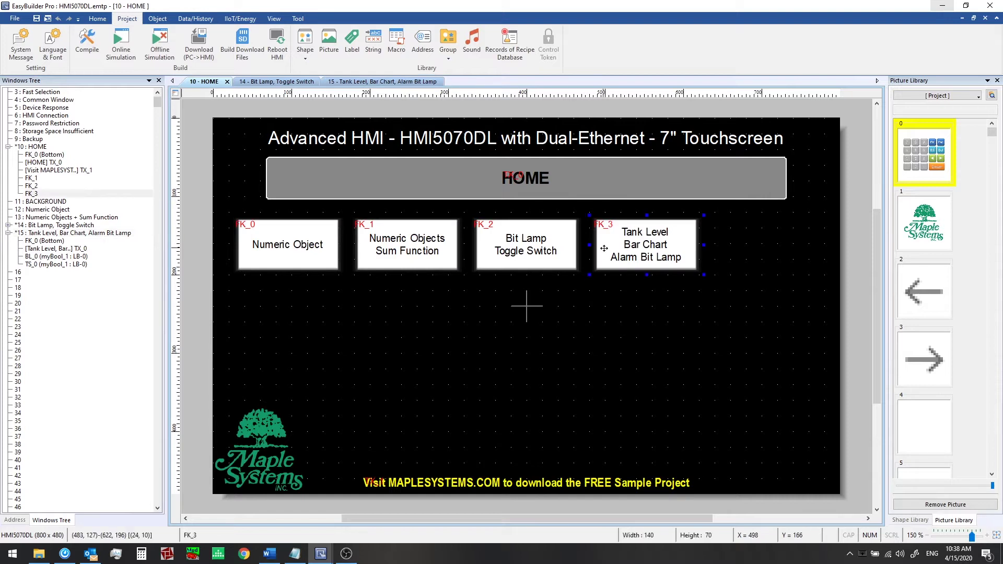
left_click(373, 83)
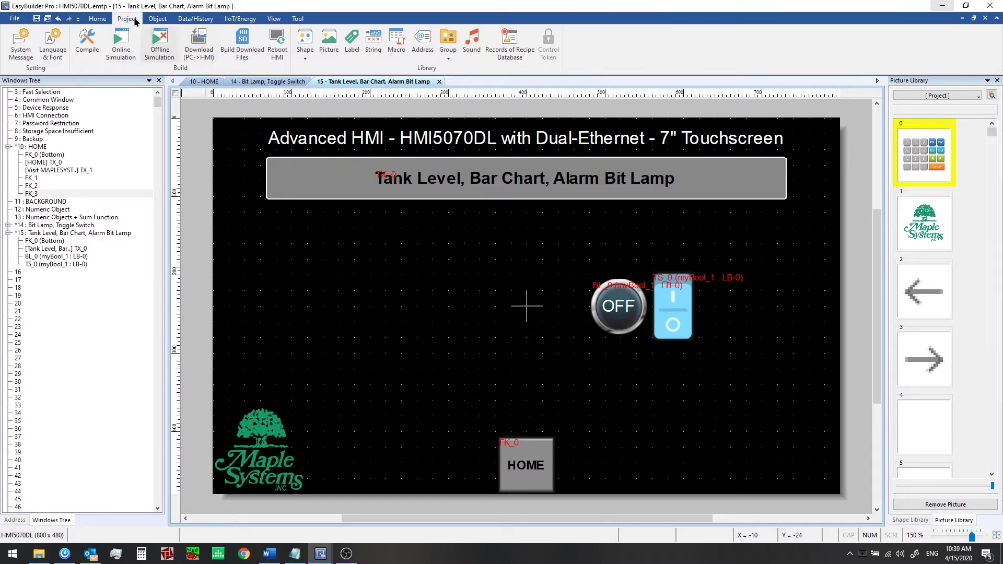
Check the addresses of myInt_1, myInt_2, mySum_1 and myBool_1 in the tag library.
left_click(424, 42)
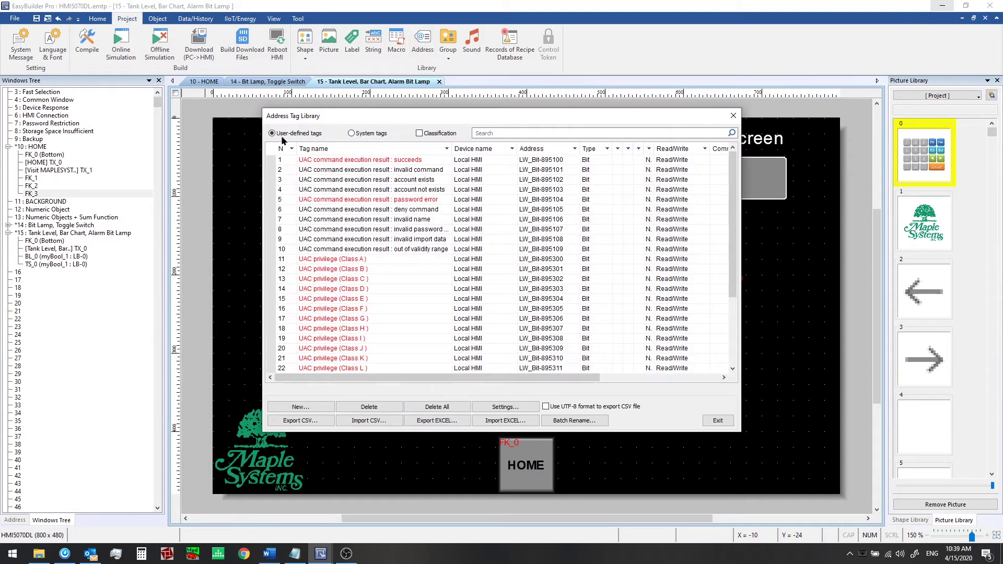
scroll(402, 313, "down", 4)
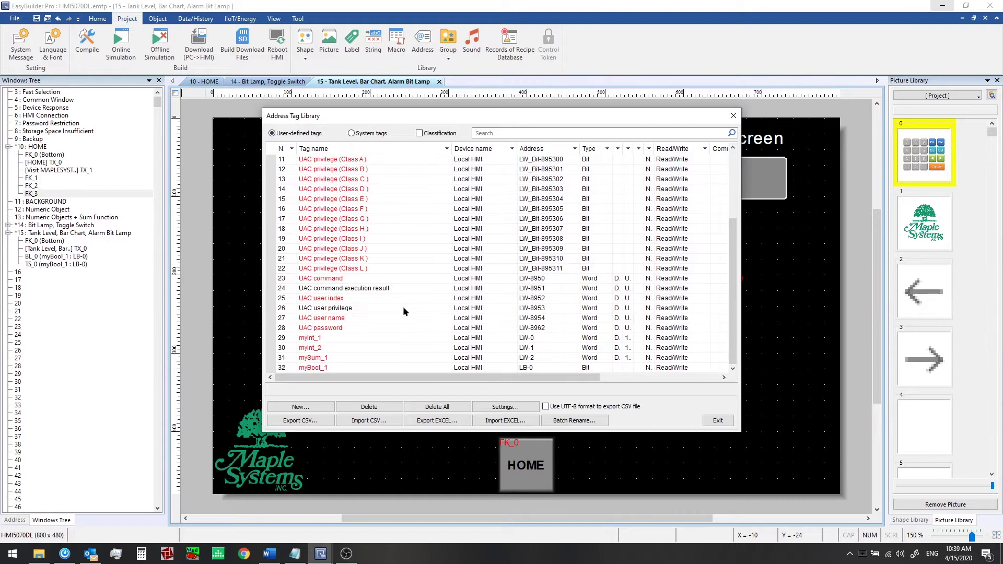
left_click(352, 337)
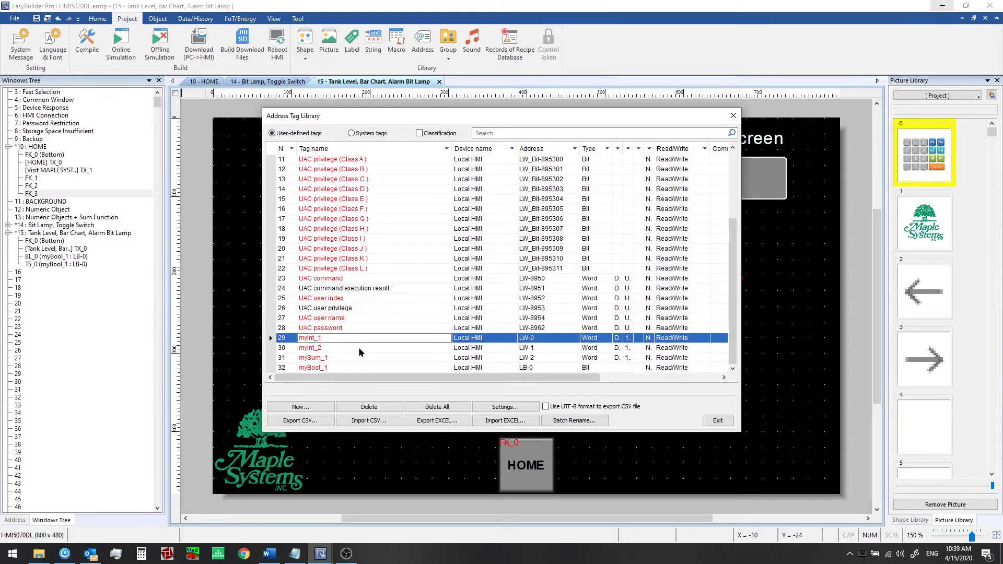
left_click(546, 338)
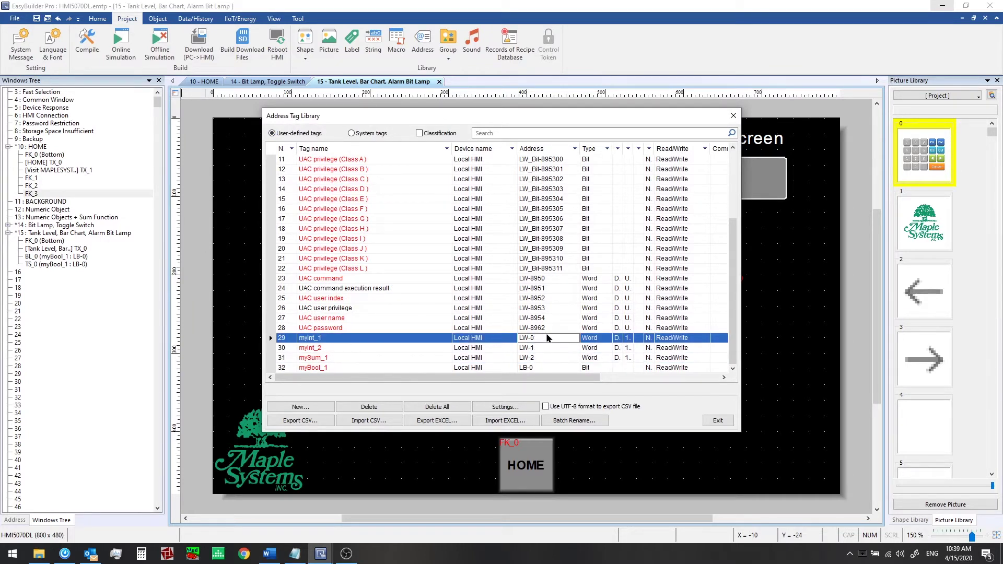
left_click(543, 345)
left_click(545, 358)
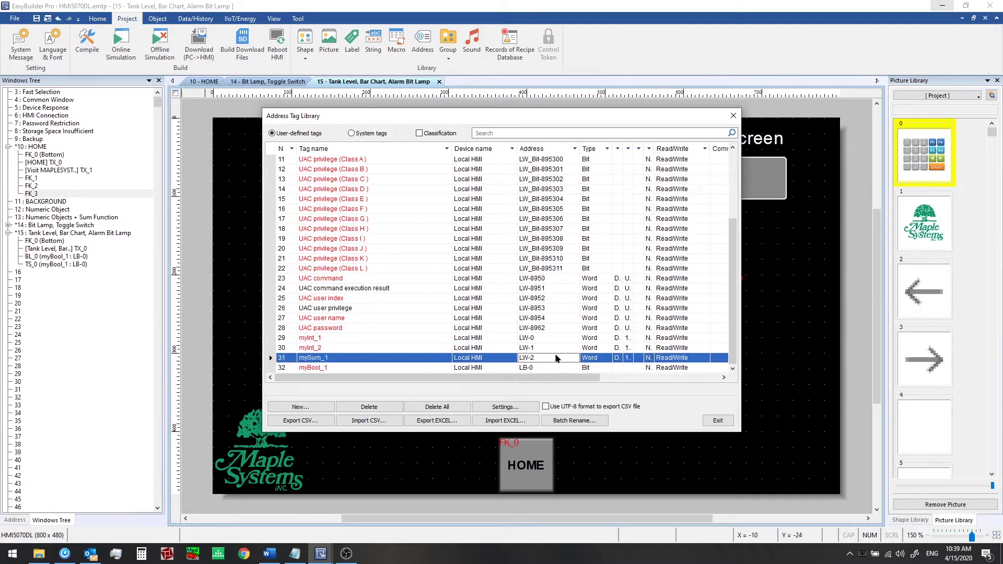
left_click(553, 368)
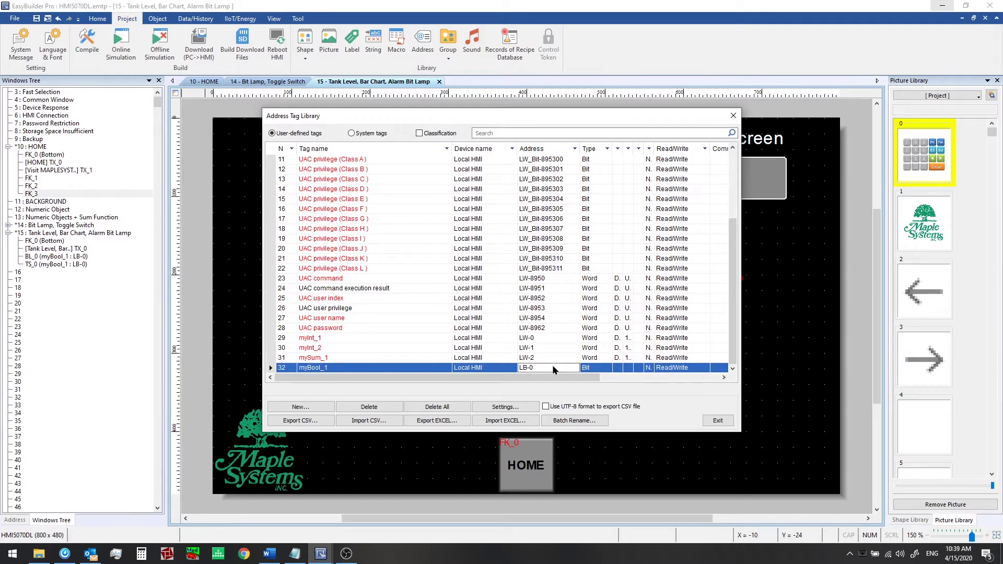
left_click(719, 421)
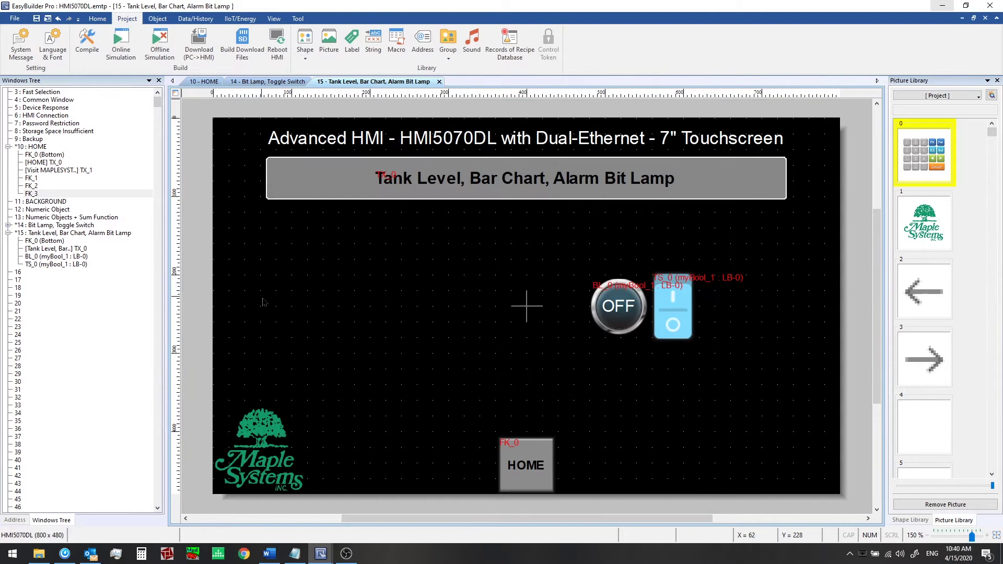
Show the address usage map, switching to Bit to inspect LB usage, then back to Word.
left_click(15, 521)
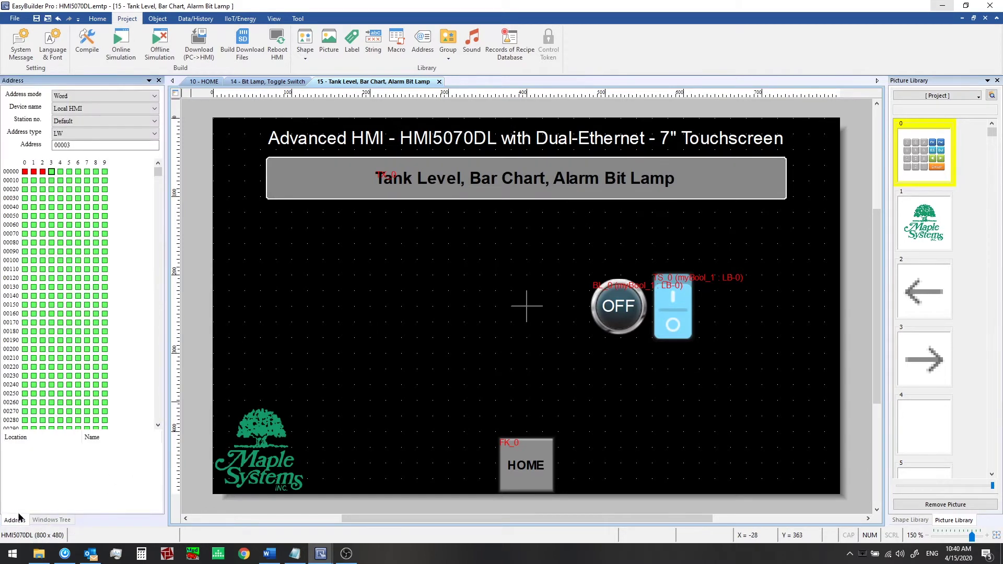
left_click(93, 96)
left_click(94, 114)
left_click(78, 95)
left_click(73, 111)
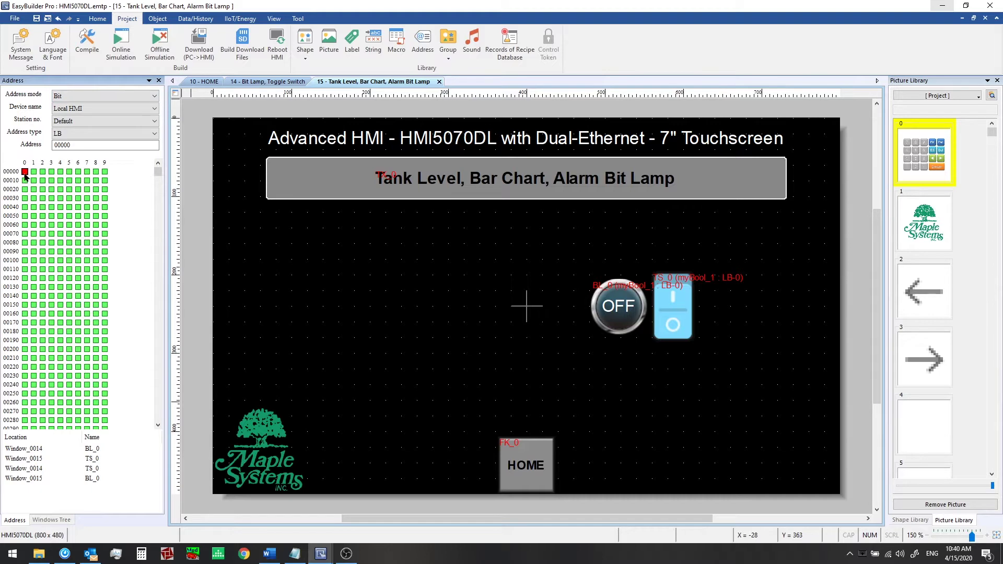
left_click(68, 97)
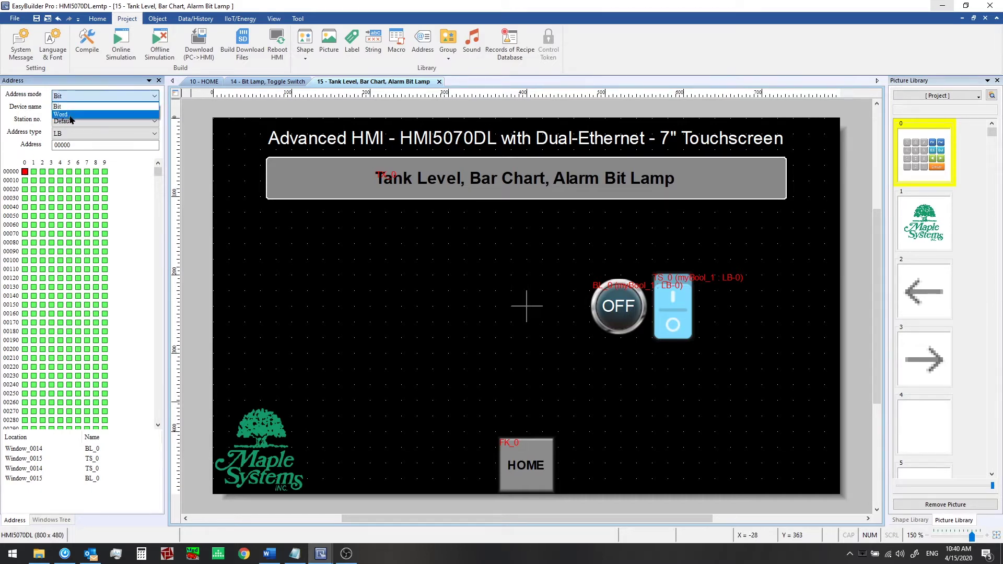
left_click(70, 116)
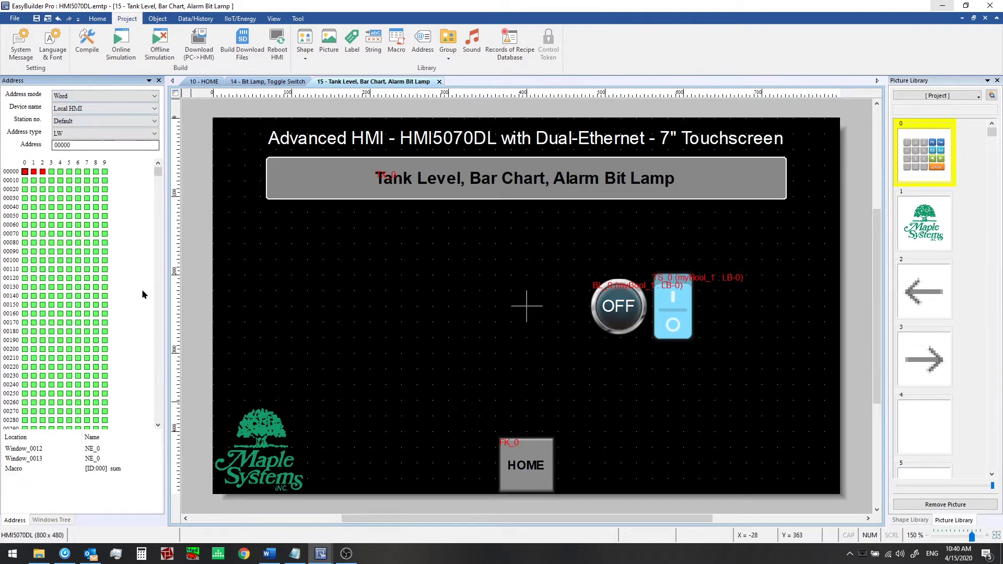
Create a Word tag named myLevel, 16-bit Unsigned, at address LW 3.
left_click(424, 39)
left_click(301, 407)
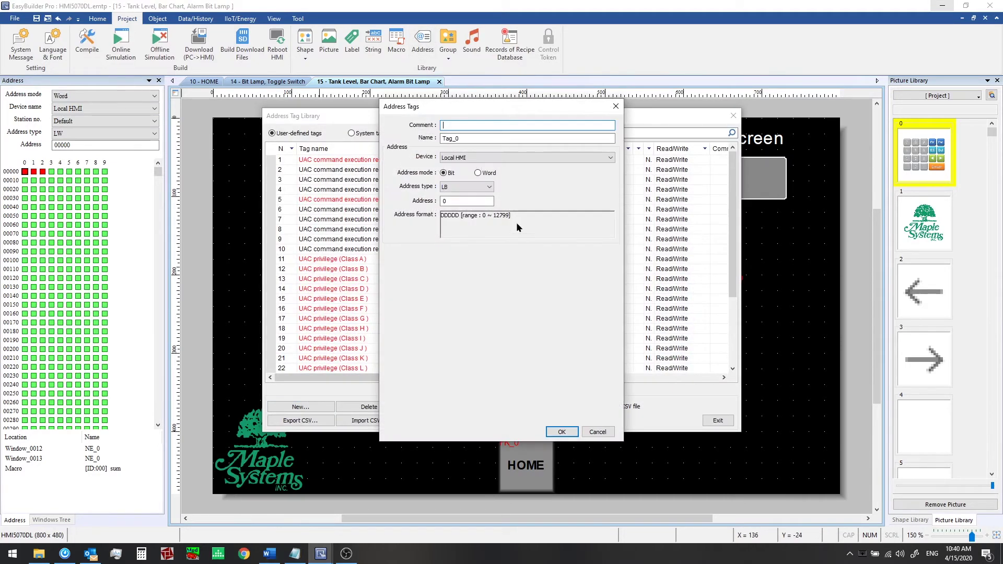
left_click(478, 173)
left_click(588, 186)
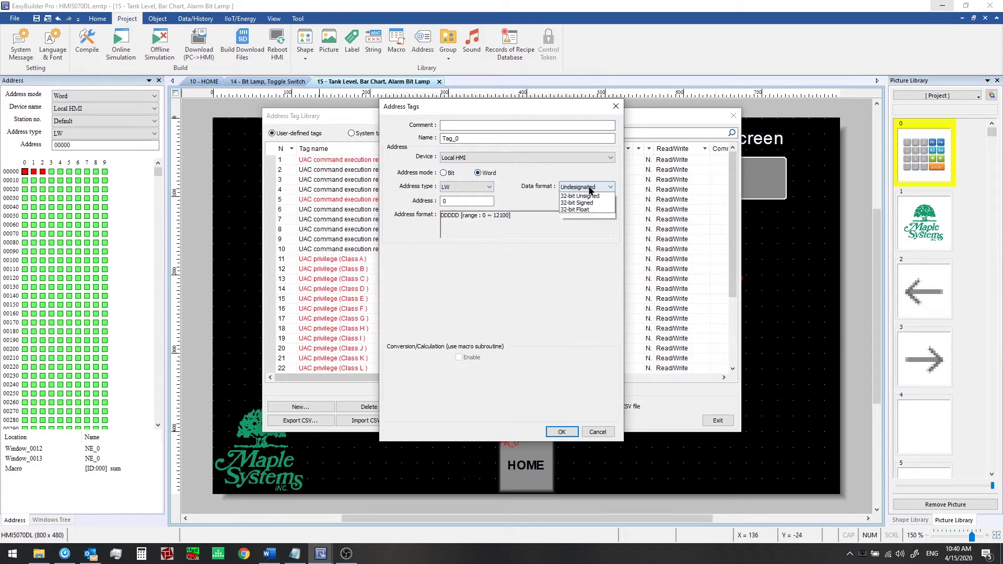
left_click(580, 217)
double_click(467, 201)
type("3")
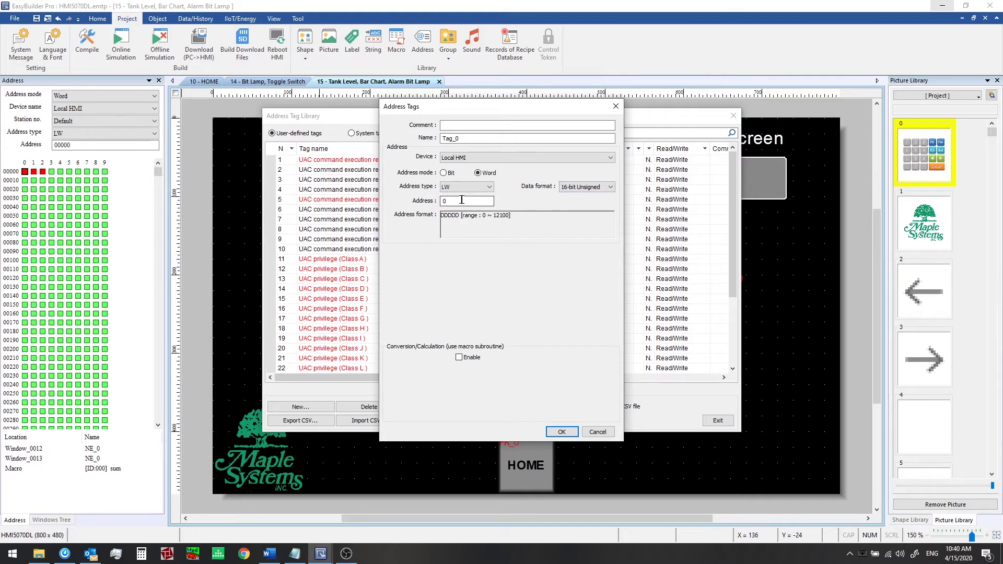
double_click(483, 139)
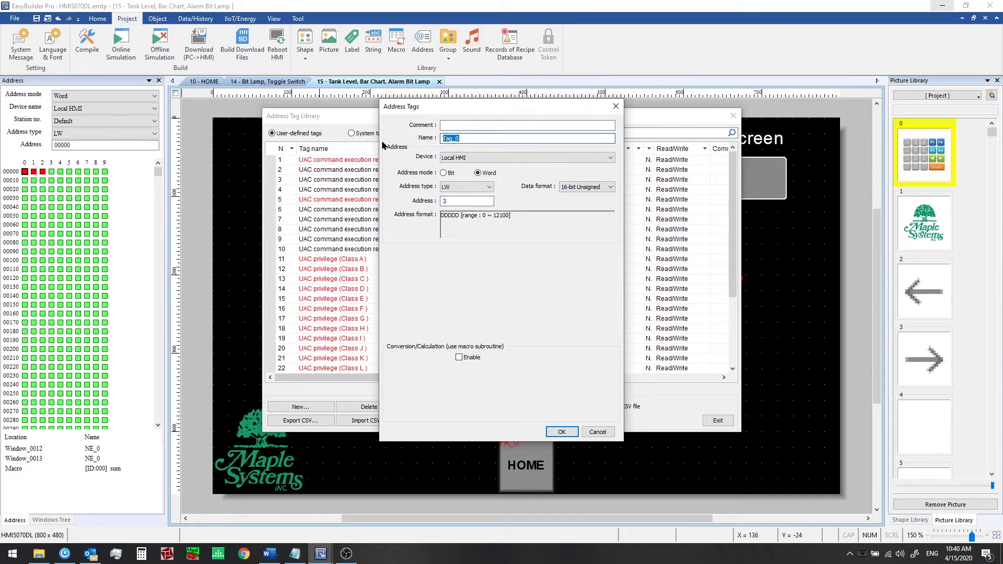
type("UA")
key("BackSpace")
key("BackSpace")
type("myLevel")
Save the myLevel tag, then place a numeric display reading myLevel left of the lamp.
left_click(561, 432)
left_click(726, 422)
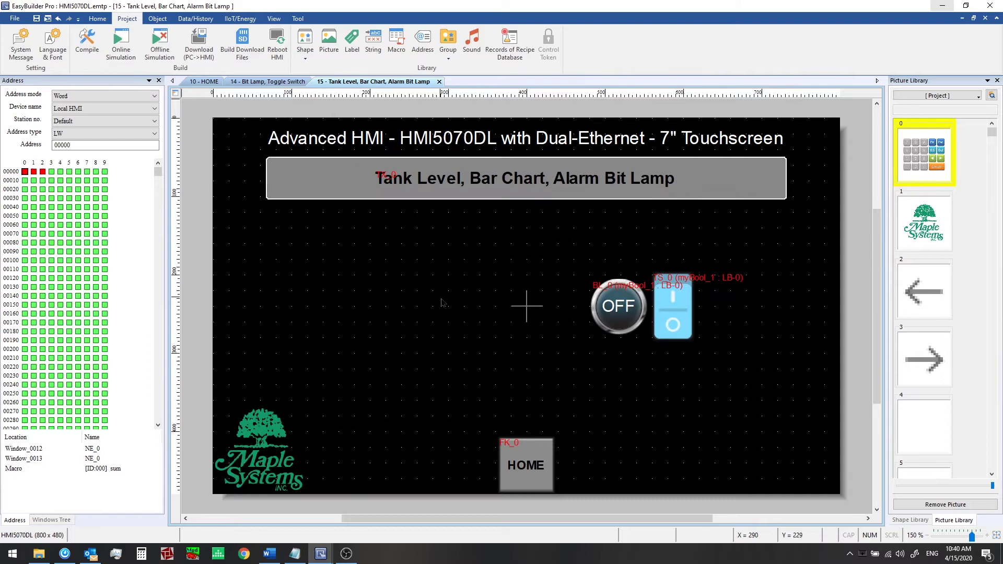
left_click(157, 19)
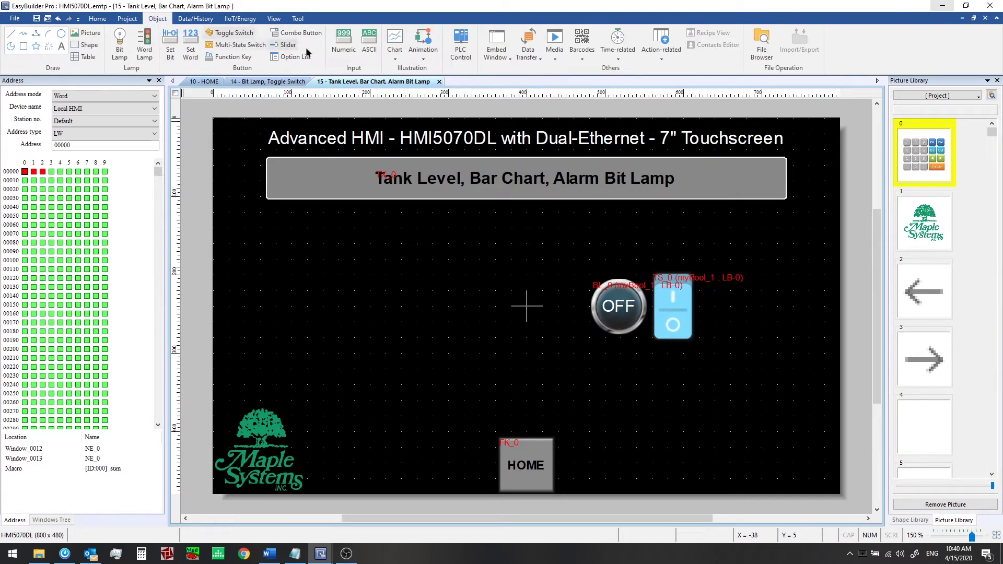
left_click(345, 39)
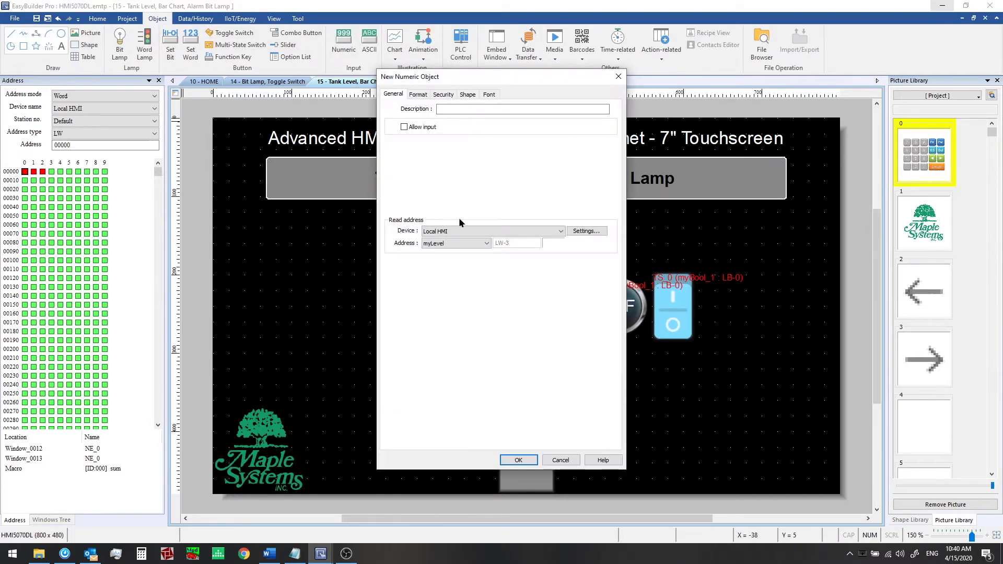
left_click(578, 231)
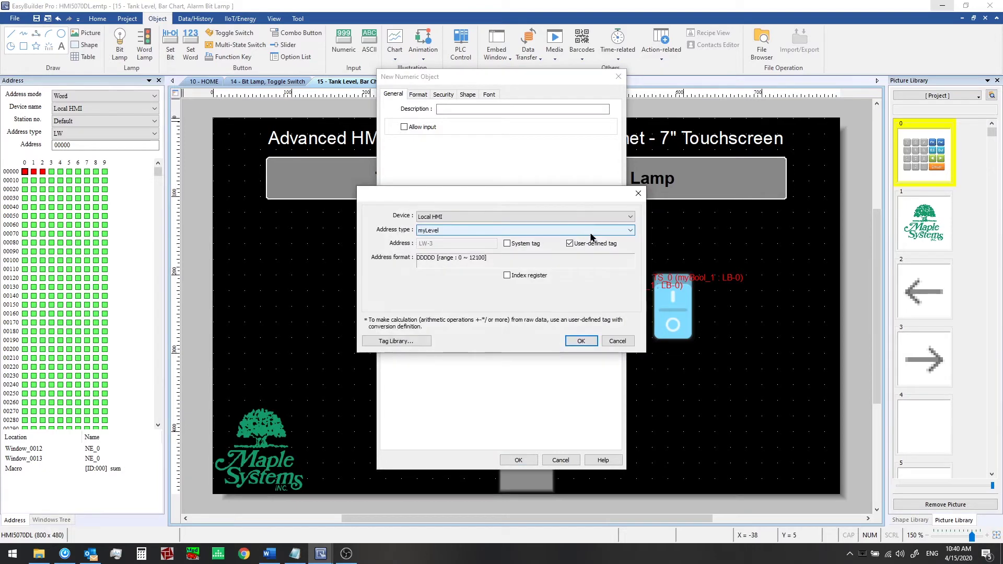
left_click(591, 231)
scroll(502, 397, "up", 1)
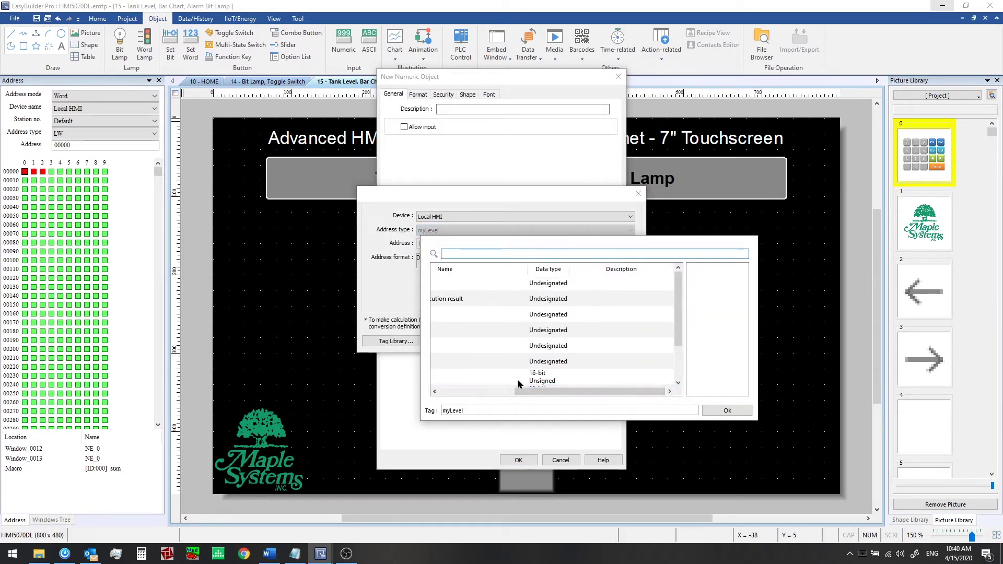
left_click_drag(520, 391, 443, 389)
scroll(454, 382, "down", 1)
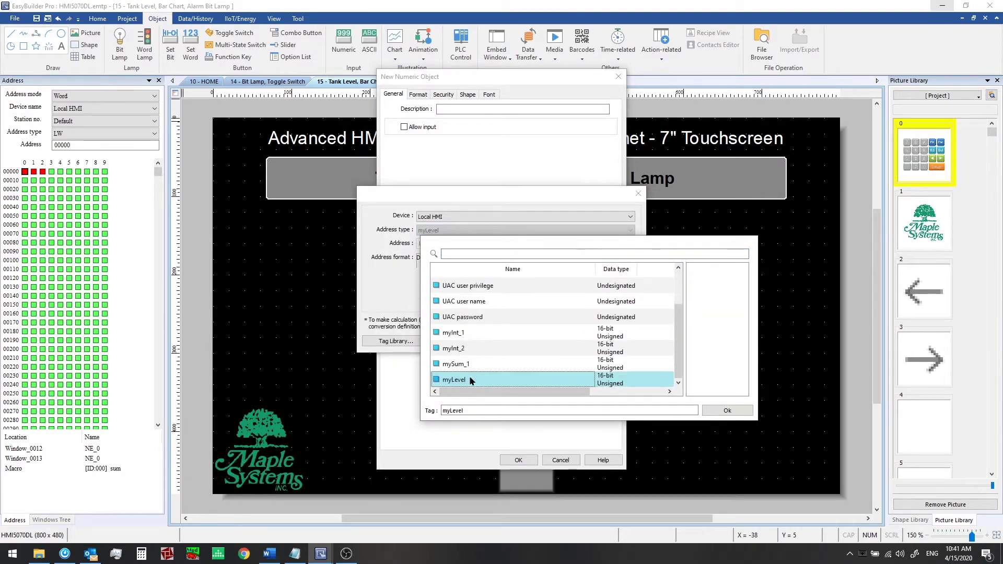
left_click(470, 376)
key("Return")
key("Return")
left_click(398, 297)
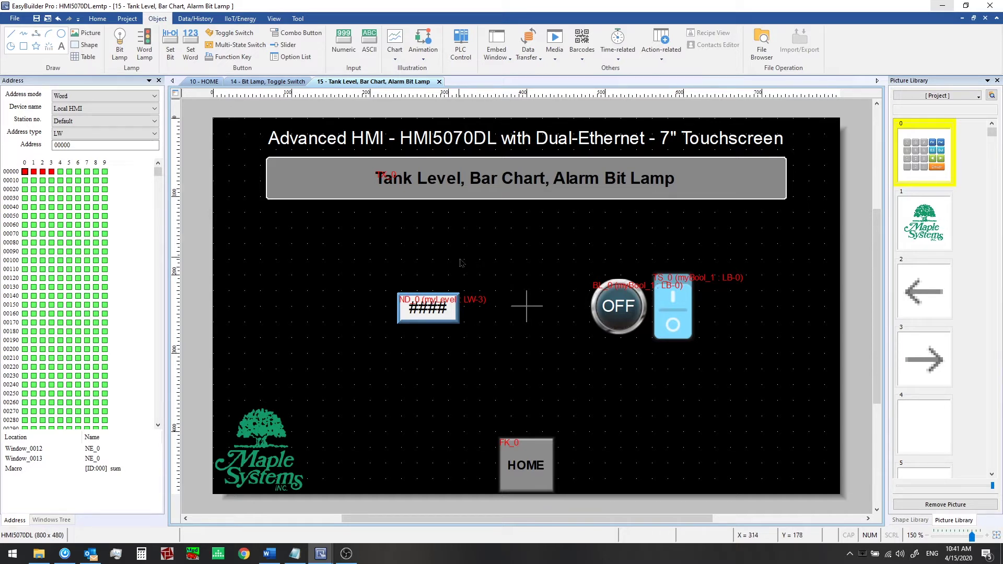
Start a Set Word object whose write address is the user-defined tag myLevel.
left_click(191, 42)
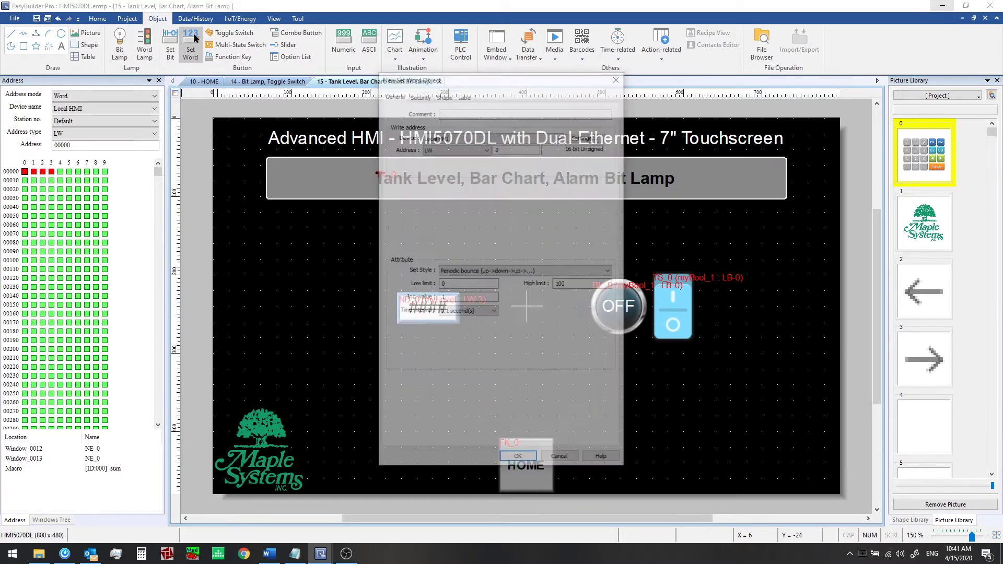
left_click_drag(451, 76, 585, 94)
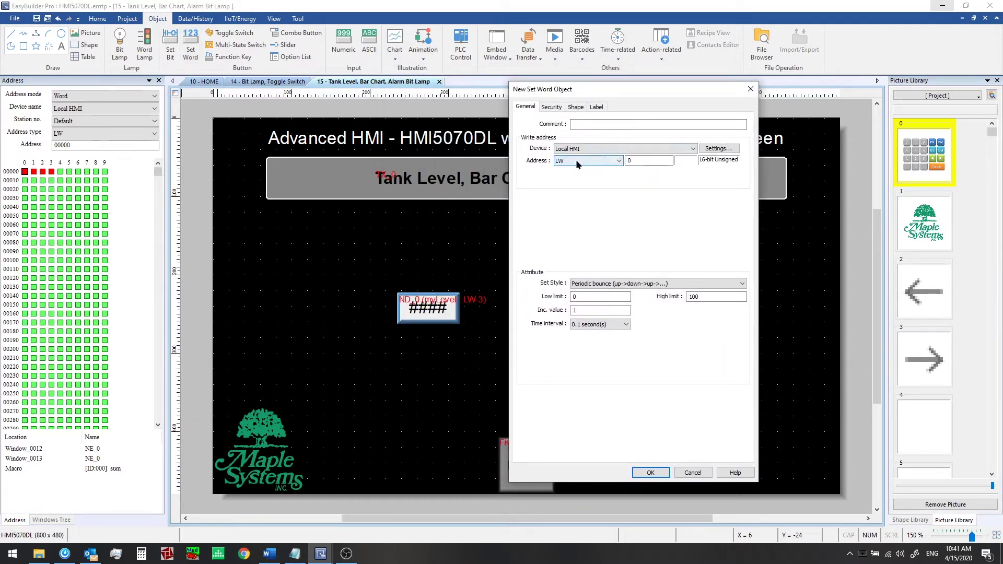
left_click(719, 148)
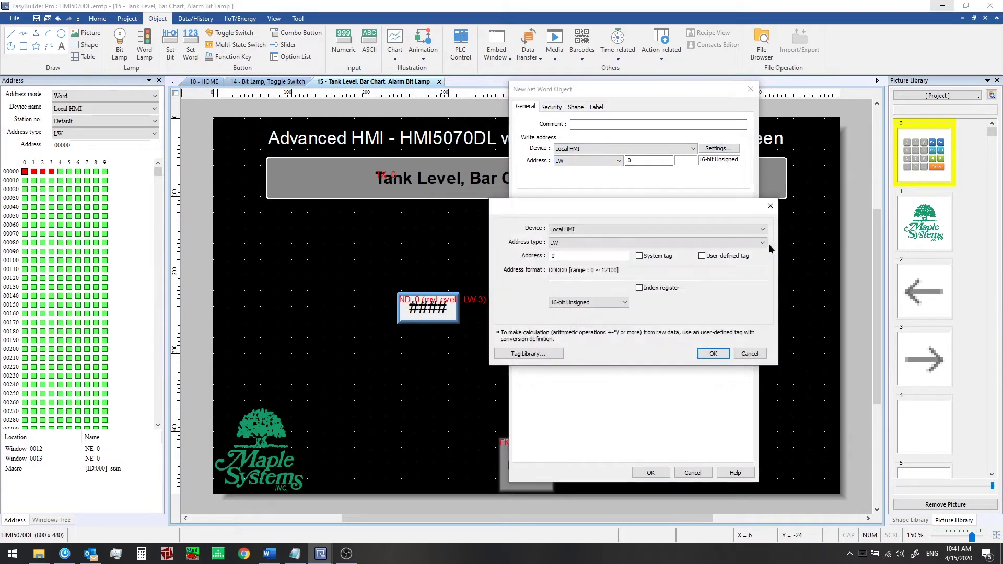
left_click(732, 256)
scroll(580, 340, "down", 1)
left_click(585, 396)
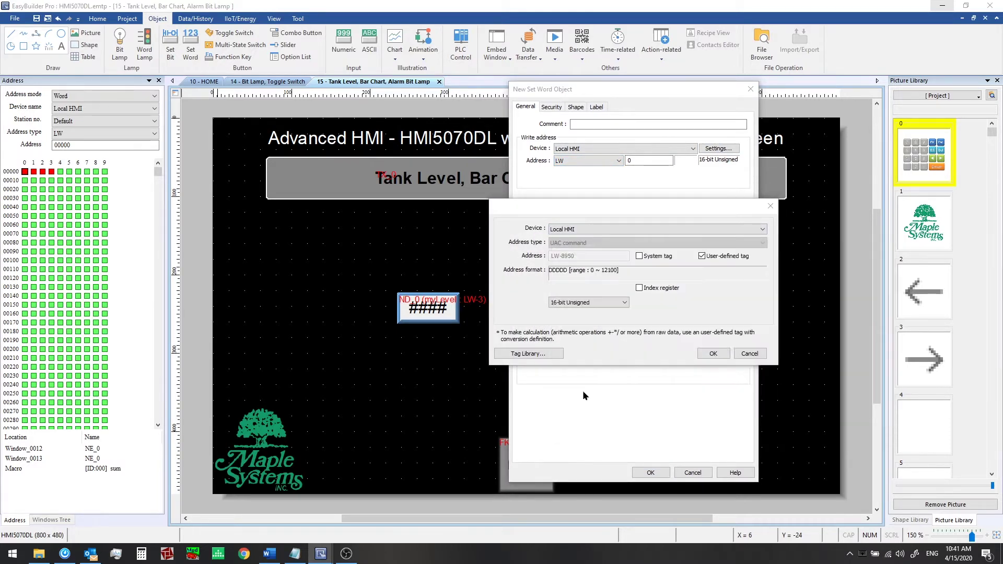
left_click(713, 354)
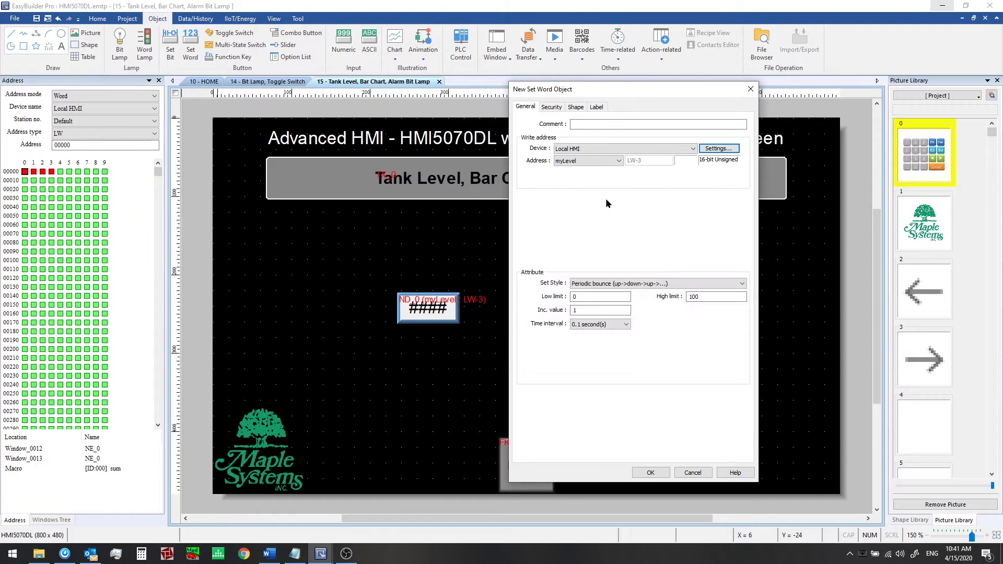
left_click(652, 285)
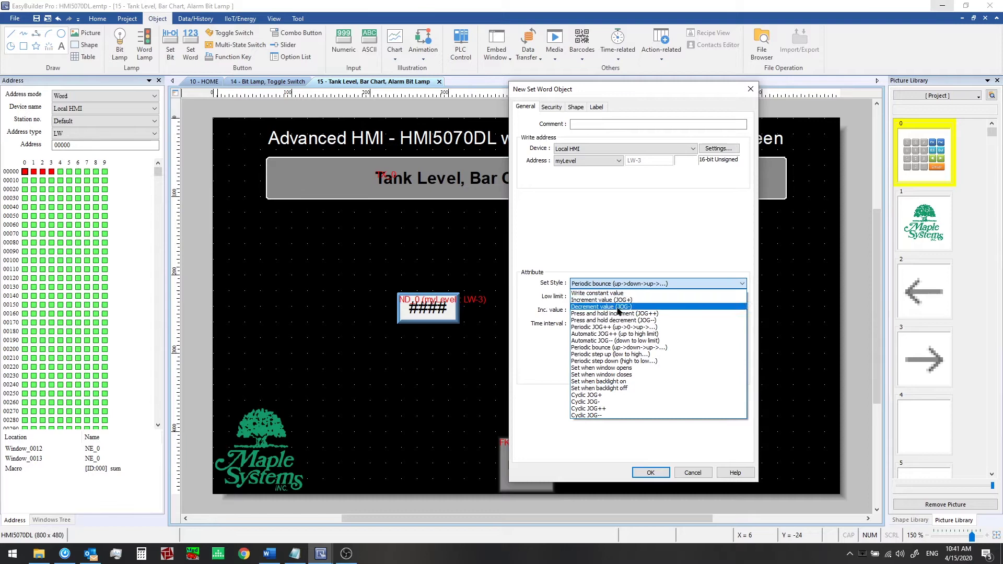
Keep Periodic bounce and read the F1 help explaining each set-style mode.
left_click(618, 348)
key("F1")
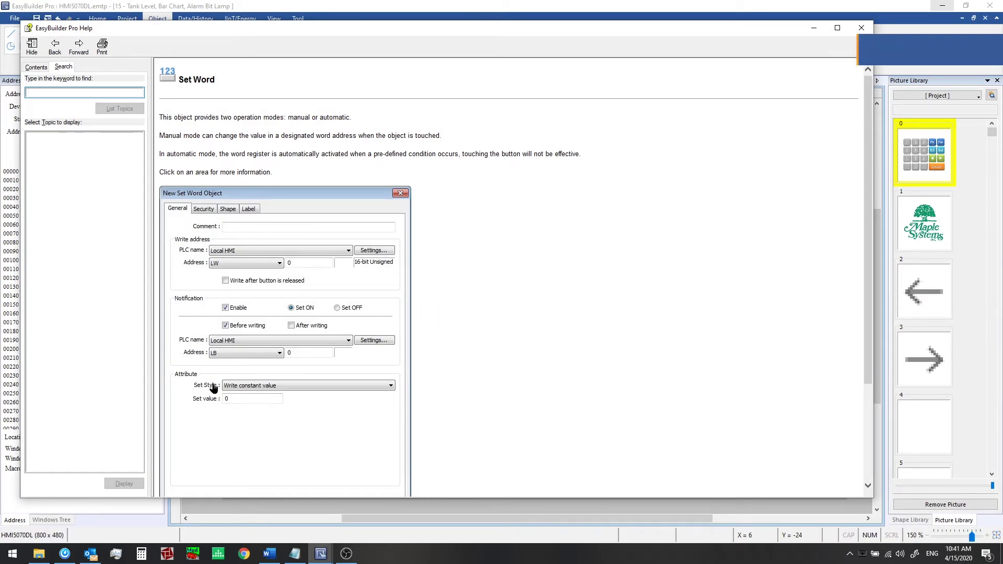
left_click(312, 387)
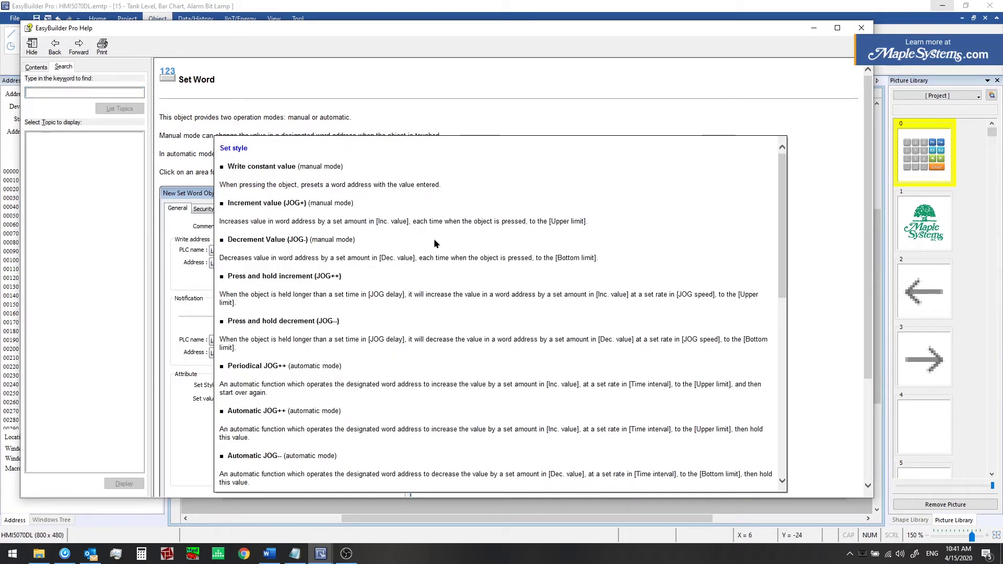
scroll(434, 237, "down", 6)
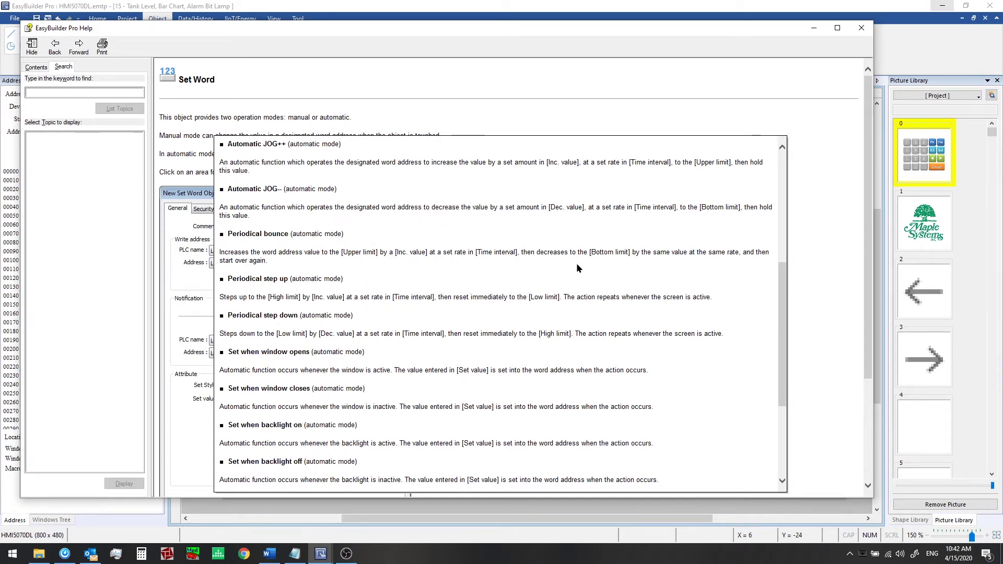
left_click(813, 253)
left_click(861, 27)
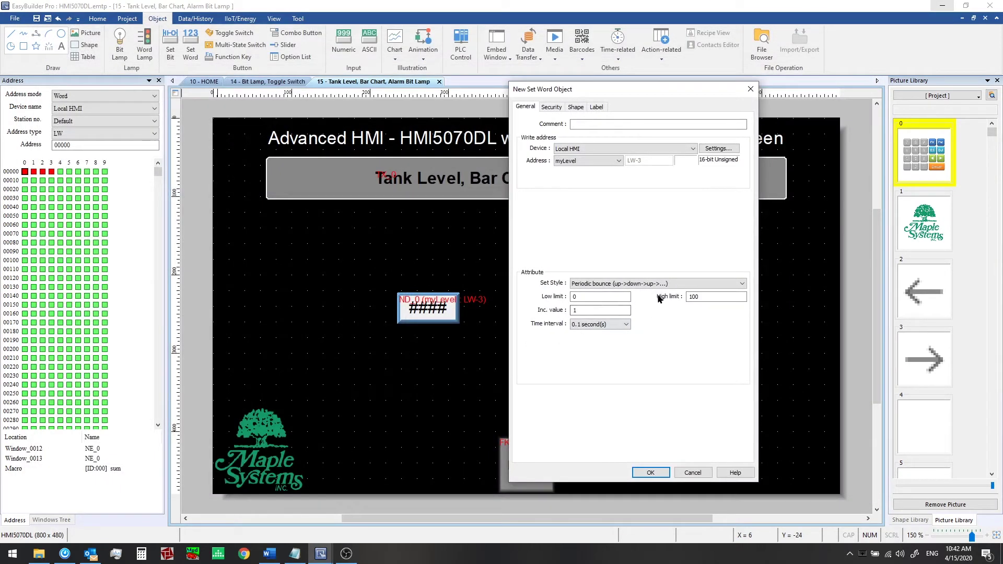
Keep limits 0–100, increment 1, 0.1 s interval, and place SW_0 above the numeric display.
double_click(595, 296)
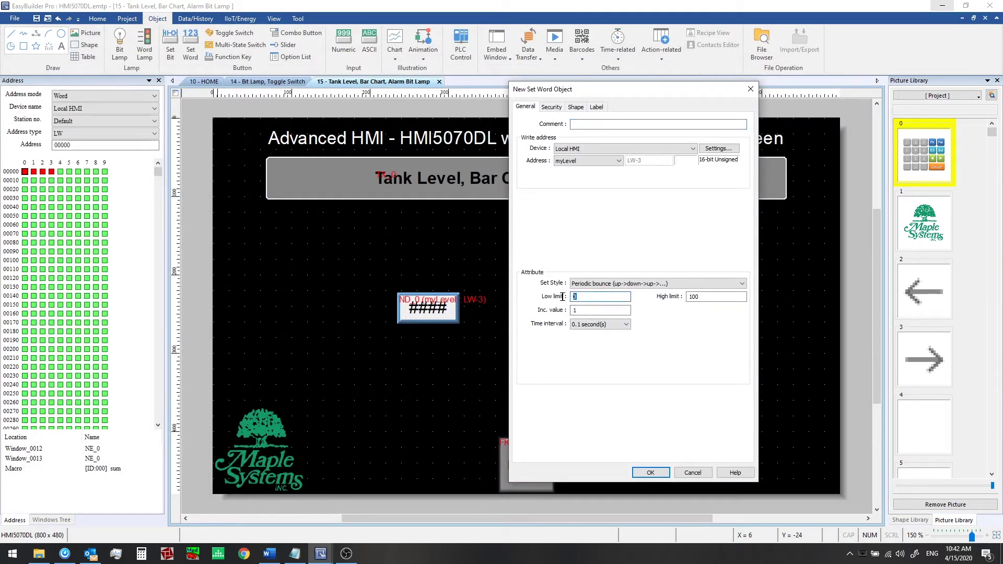
double_click(708, 296)
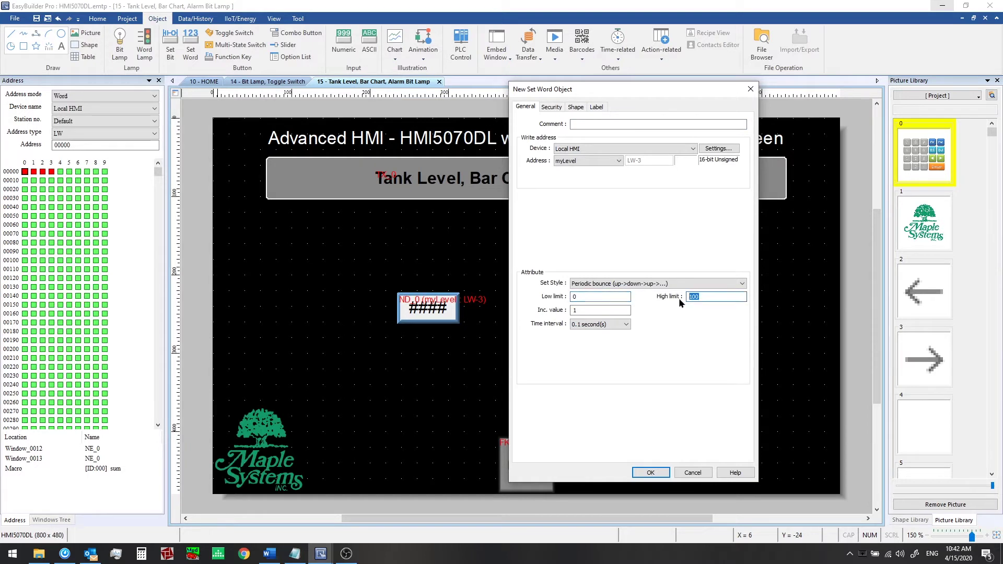
double_click(576, 312)
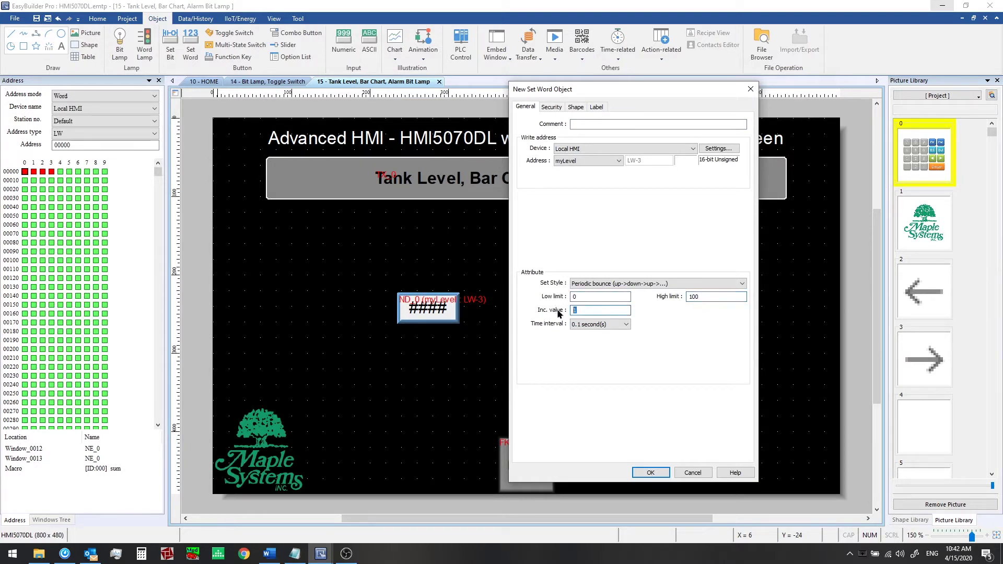
left_click(625, 325)
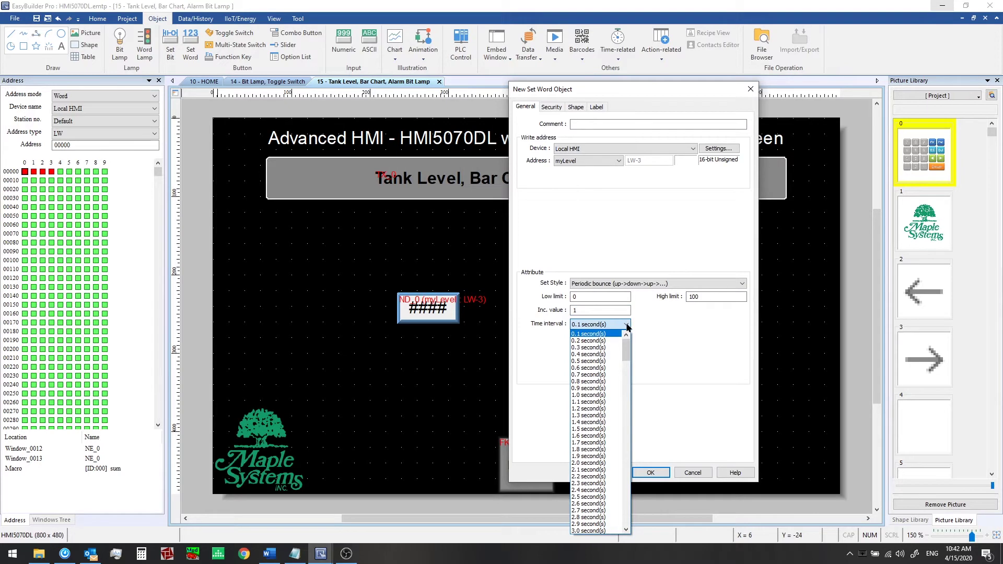
left_click(627, 326)
left_click(651, 473)
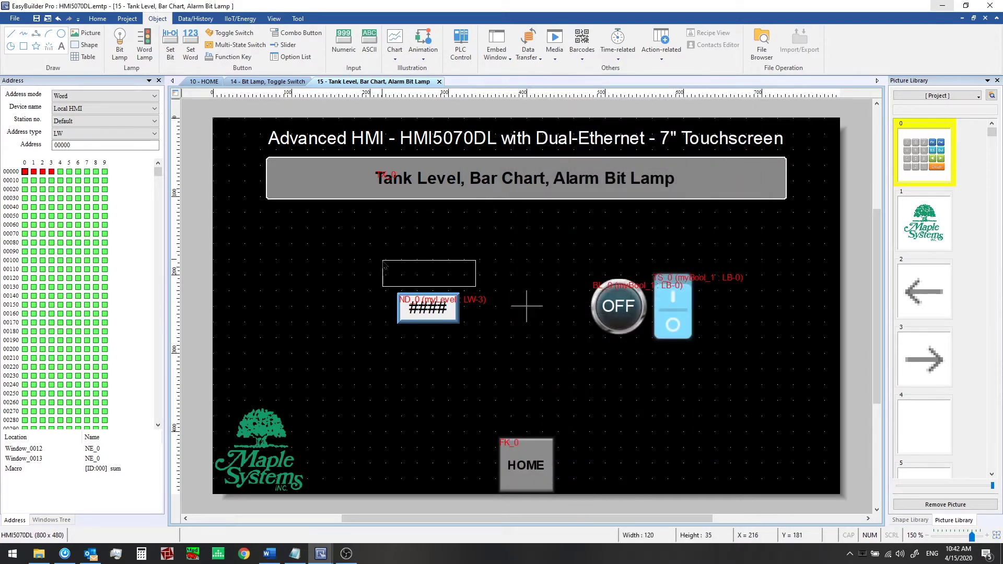
left_click(384, 265)
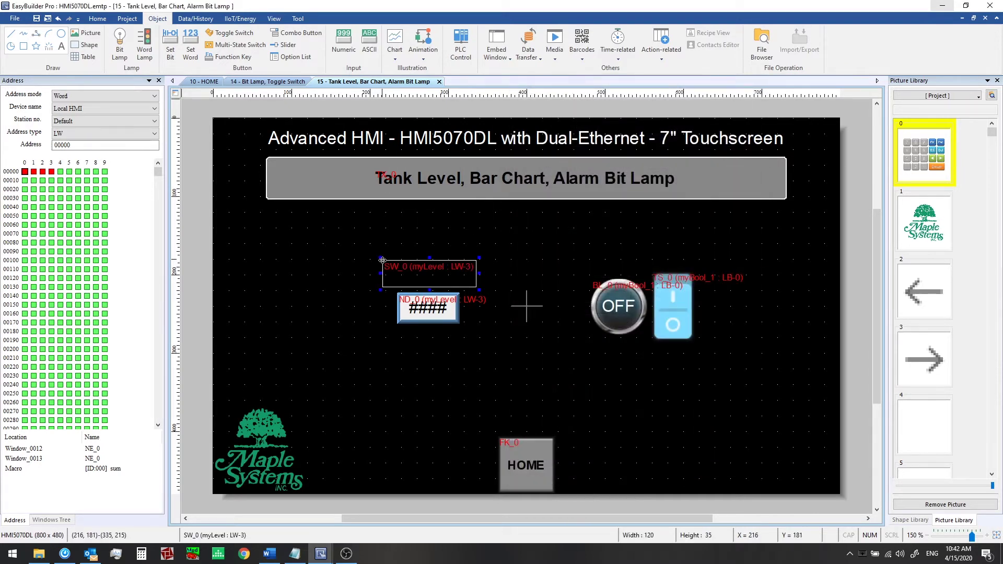
left_click(441, 230)
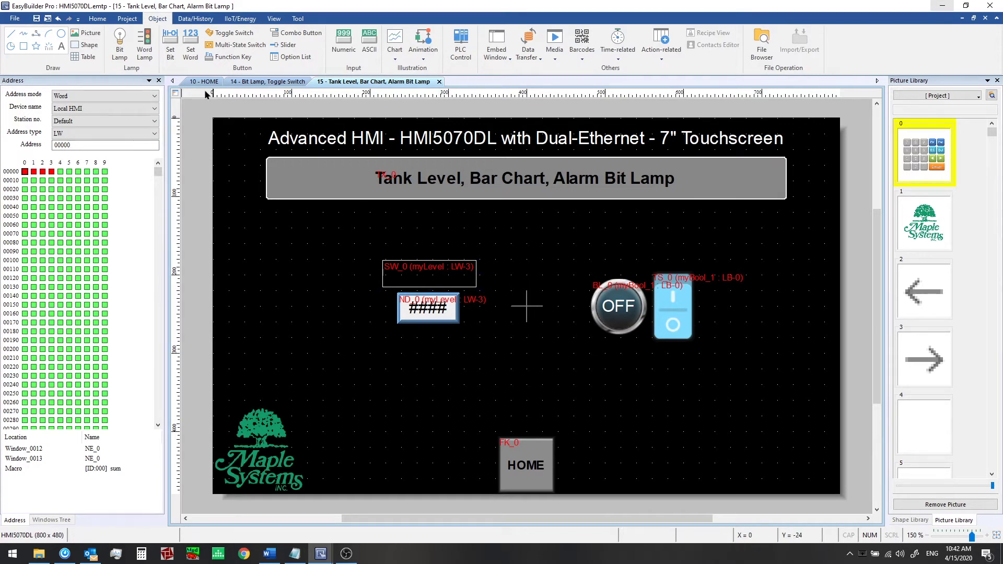
left_click(130, 19)
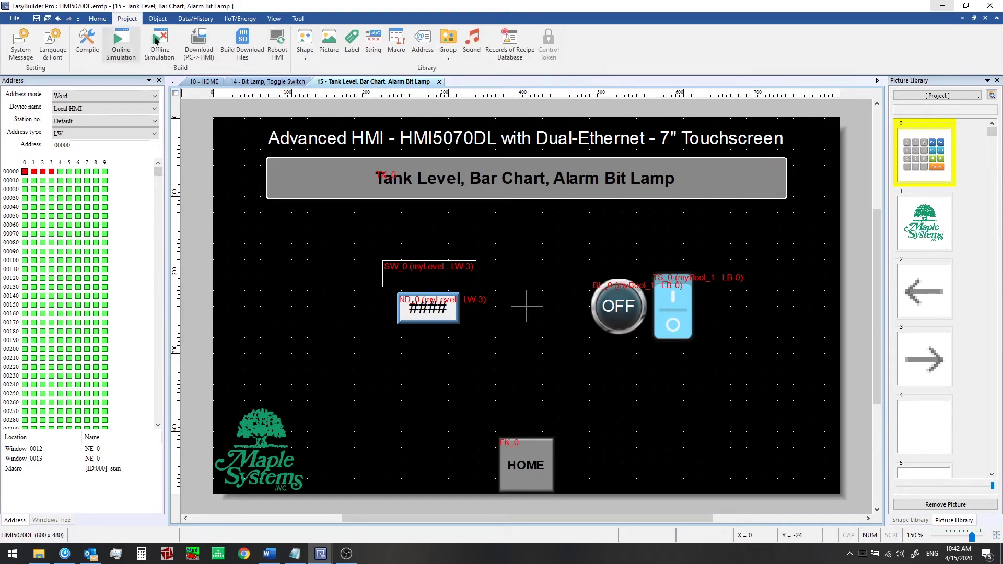
left_click(159, 44)
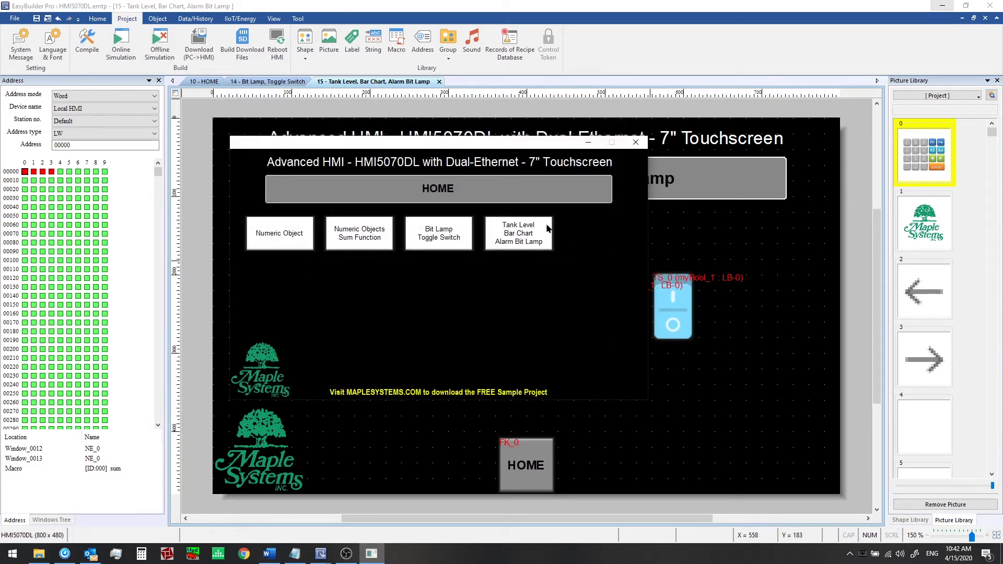
left_click(546, 230)
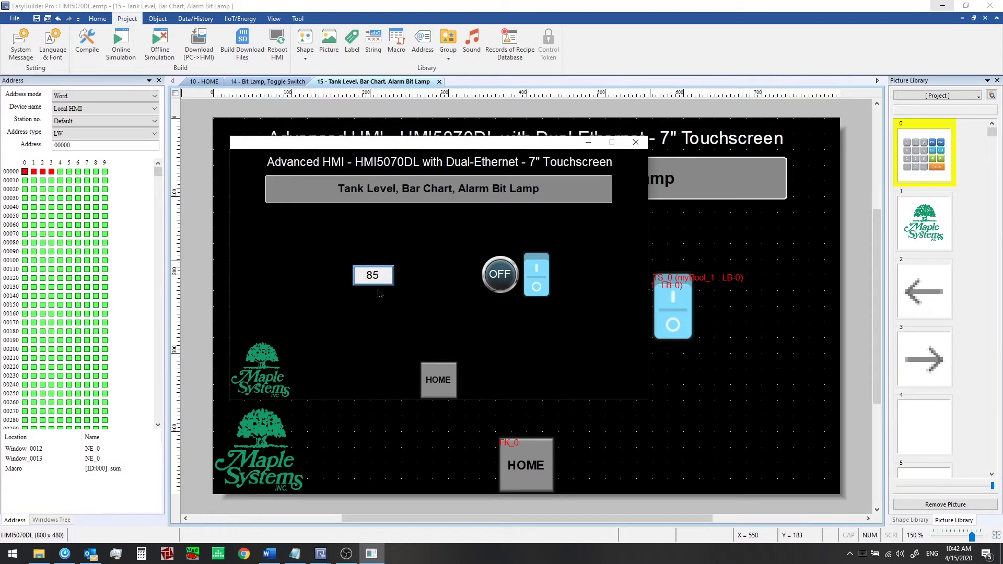
left_click(443, 372)
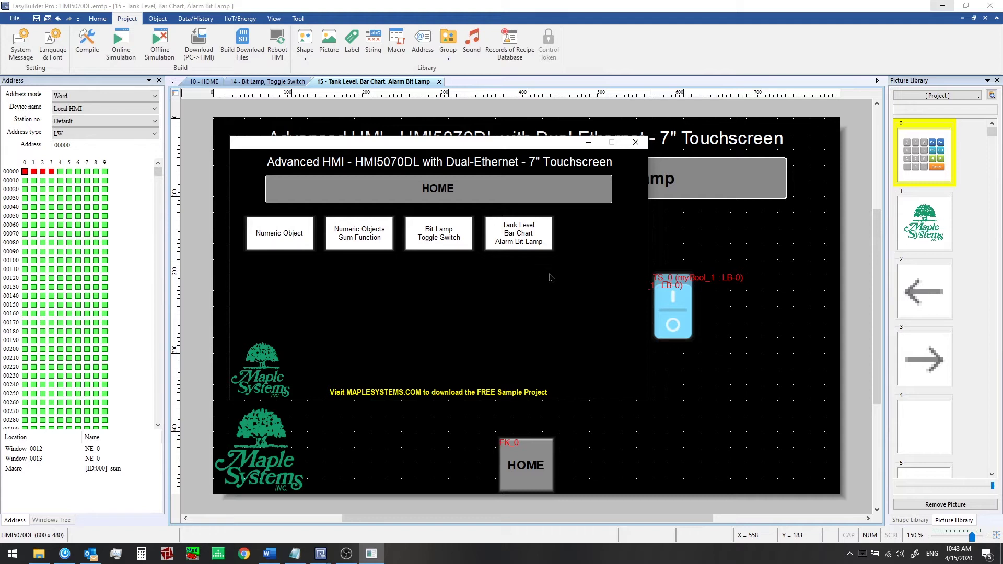
left_click(544, 226)
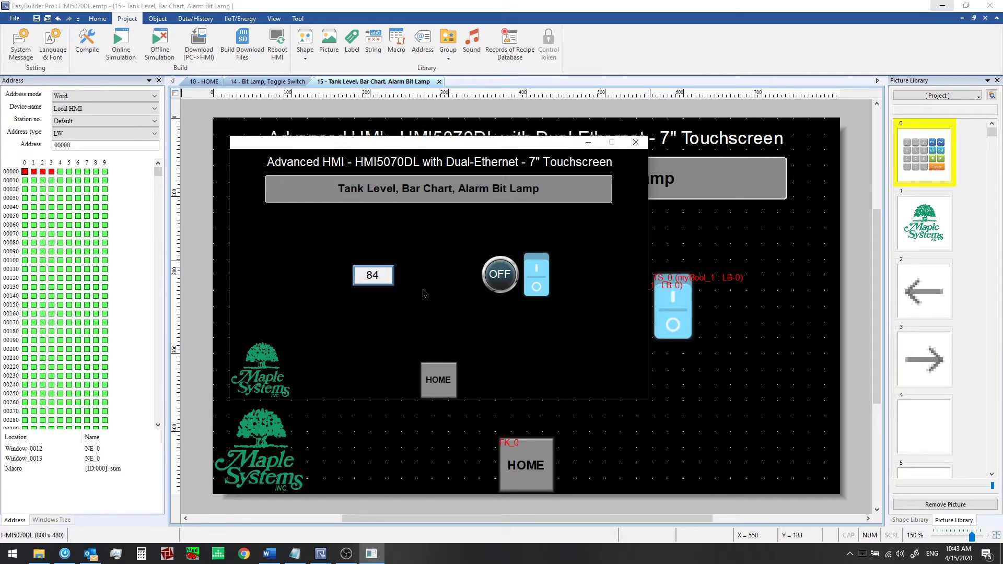
left_click(636, 142)
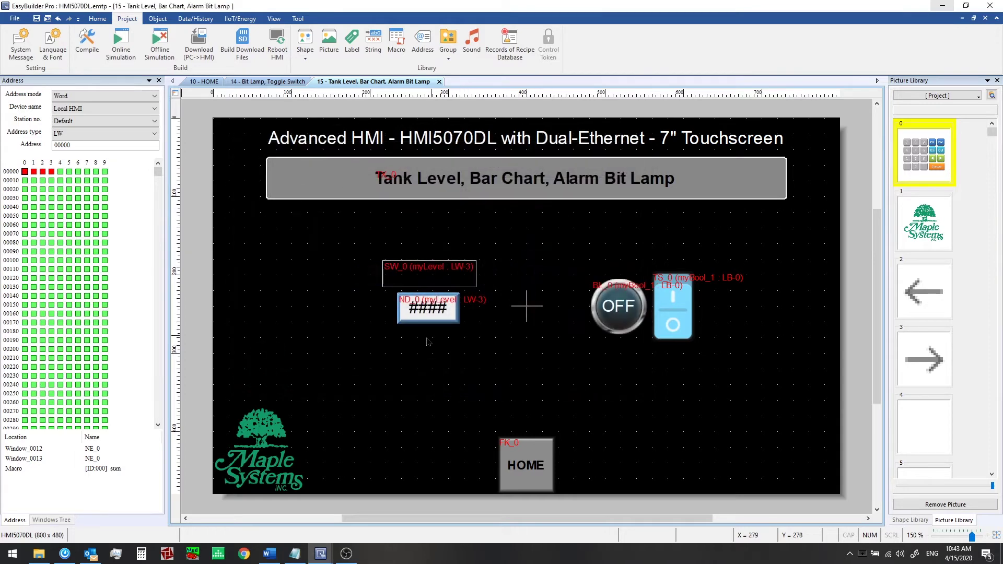
Open window 4, Common Window, from the windows tree and inspect its WC_0 and BL_0 objects.
left_click(437, 268)
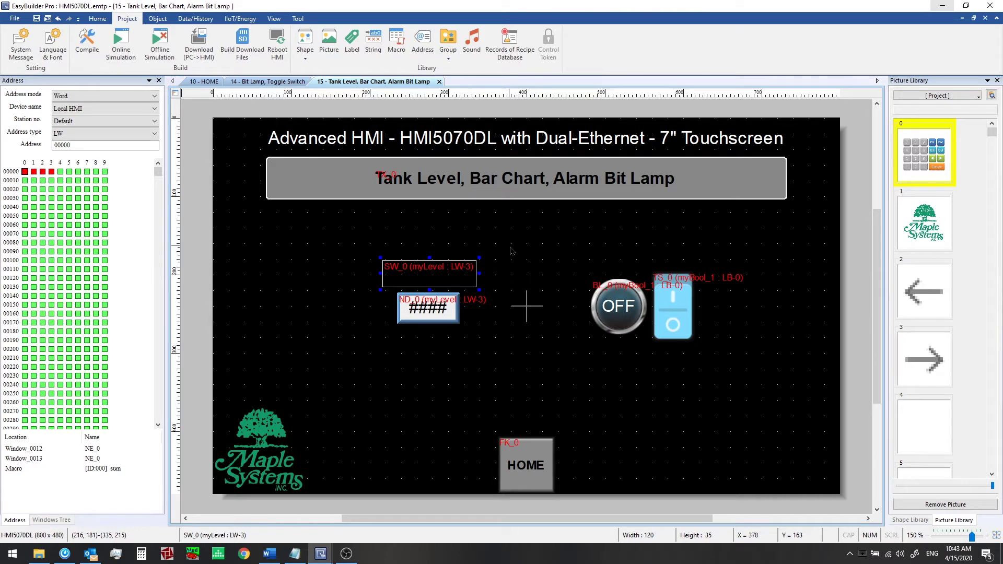
left_click(54, 521)
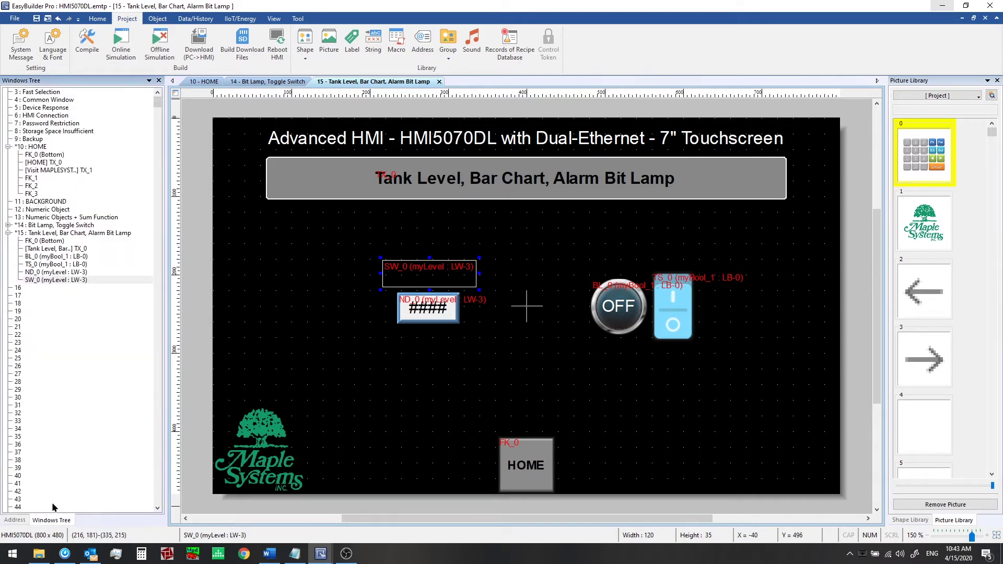
double_click(59, 101)
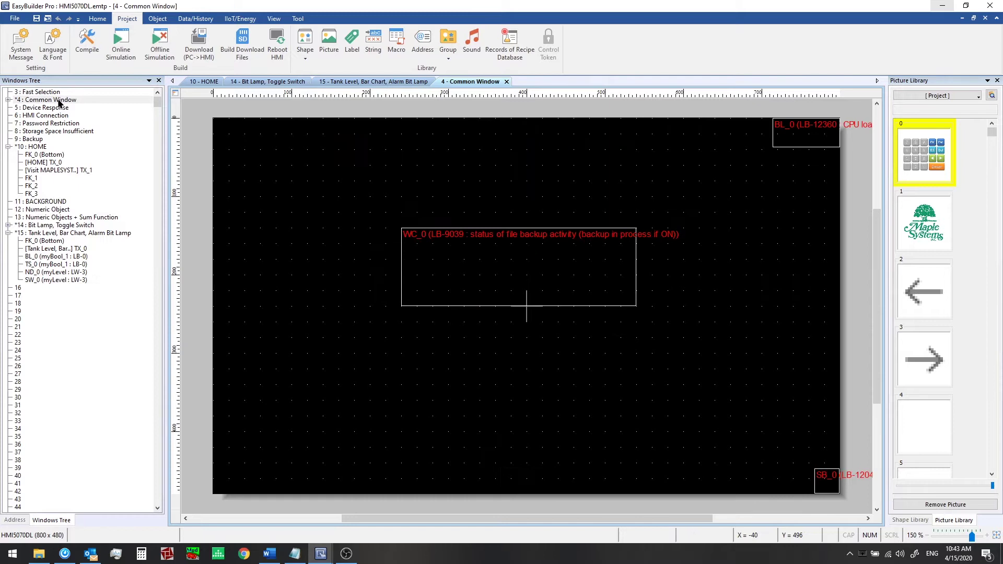
left_click(574, 232)
left_click(809, 130)
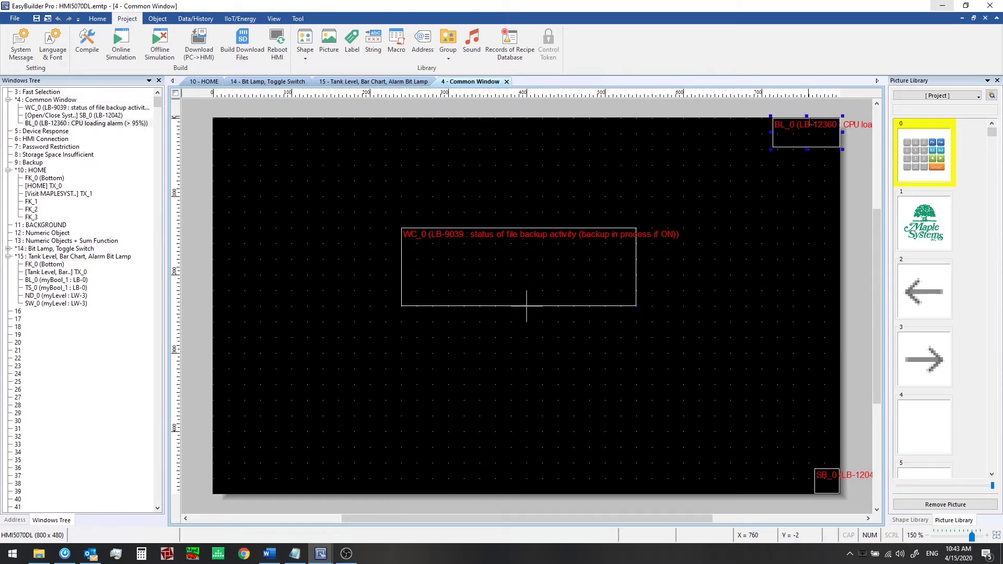
left_click(516, 161)
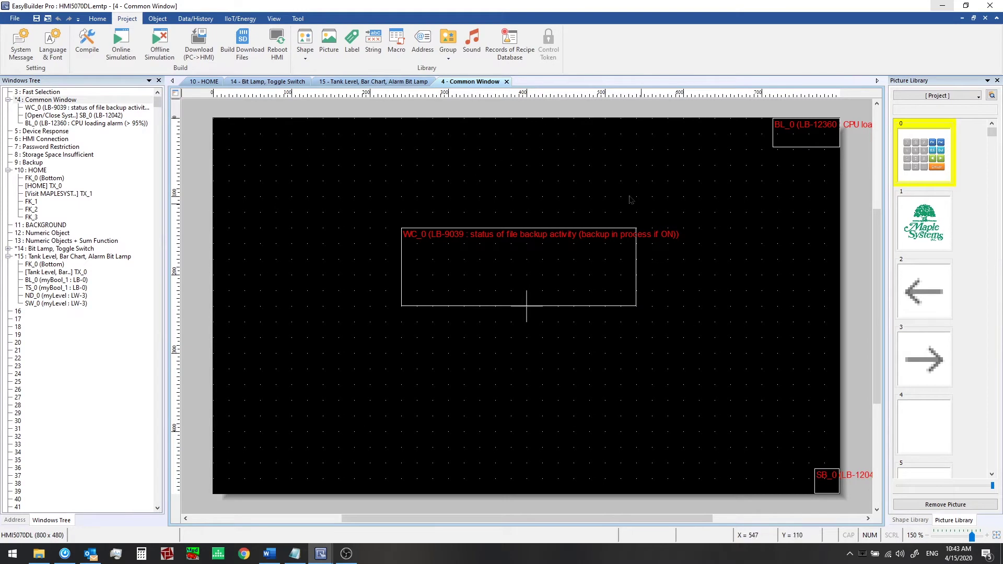
Delete SW_0 from window 15, paste it onto the Common Window and drag it left.
left_click(380, 82)
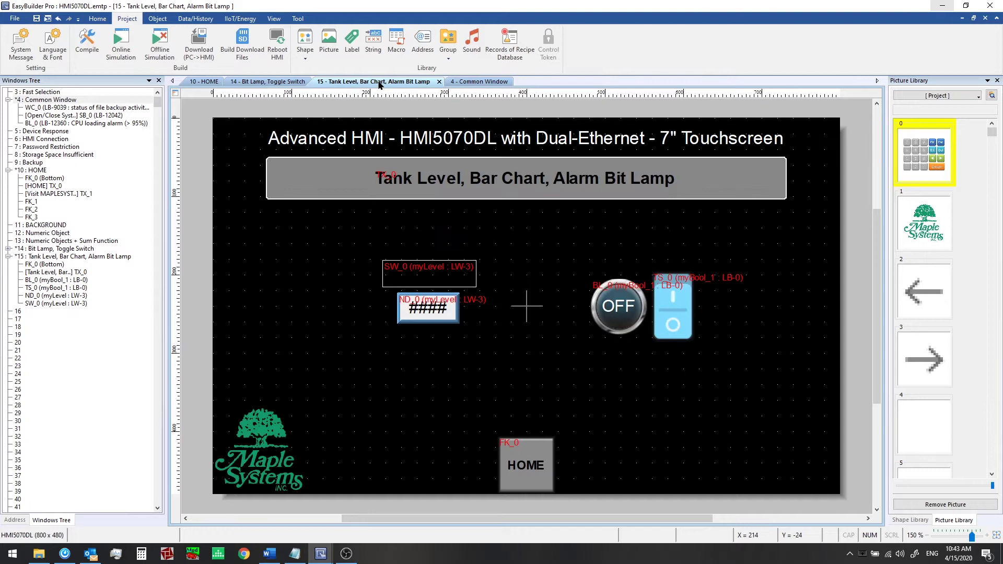
left_click(436, 260)
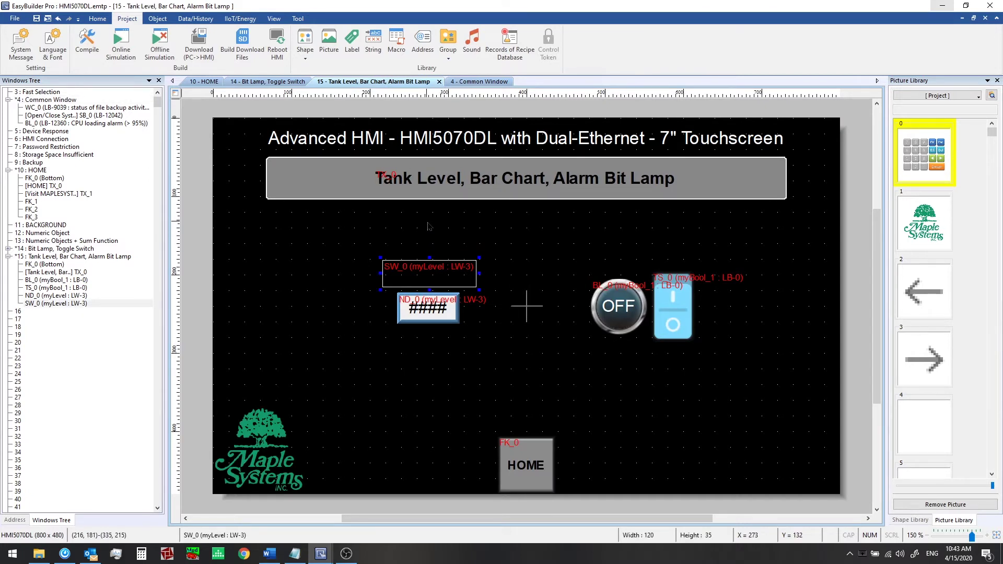
key("Delete")
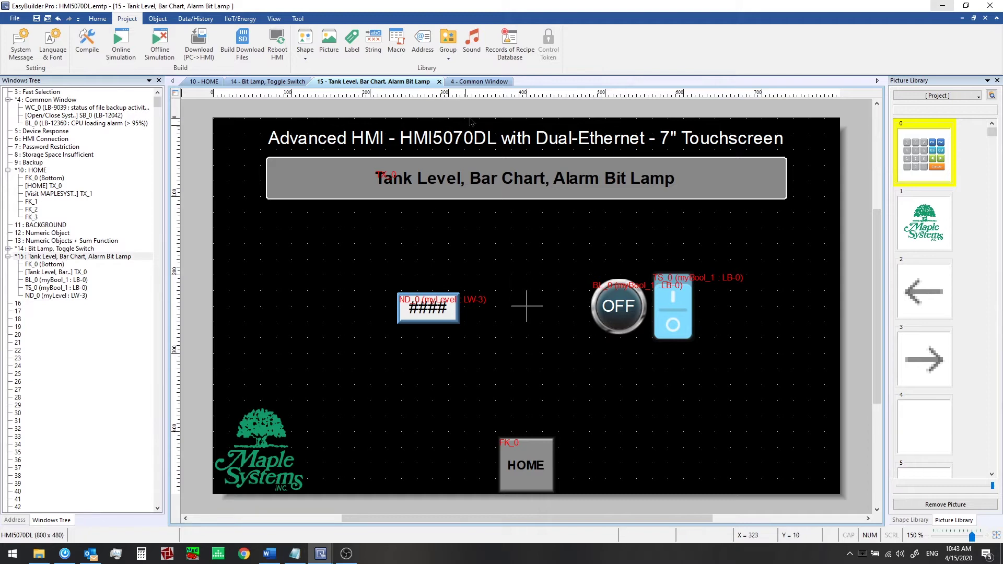
left_click(482, 82)
key("ctrl+v")
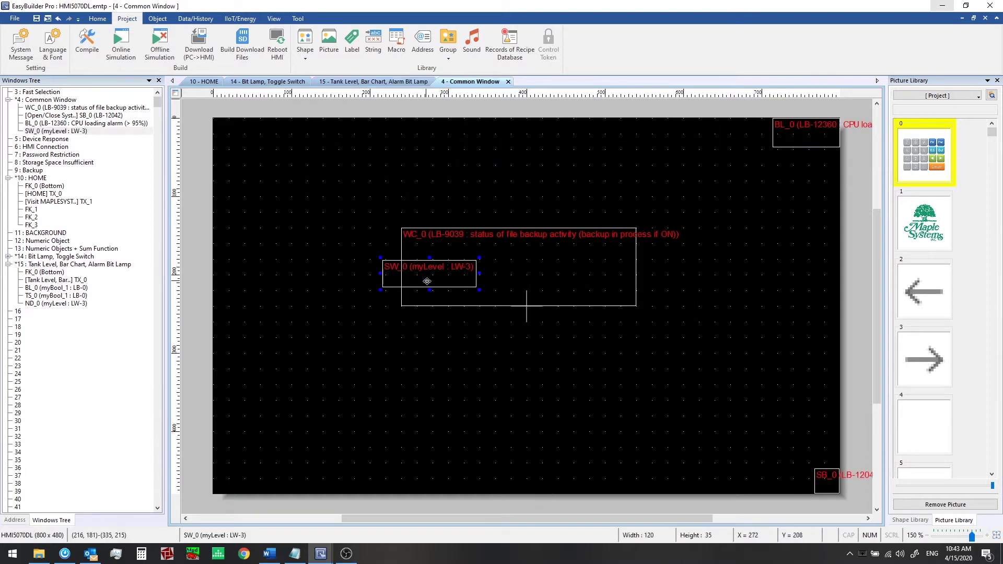
left_click_drag(391, 262, 262, 226)
key("Escape")
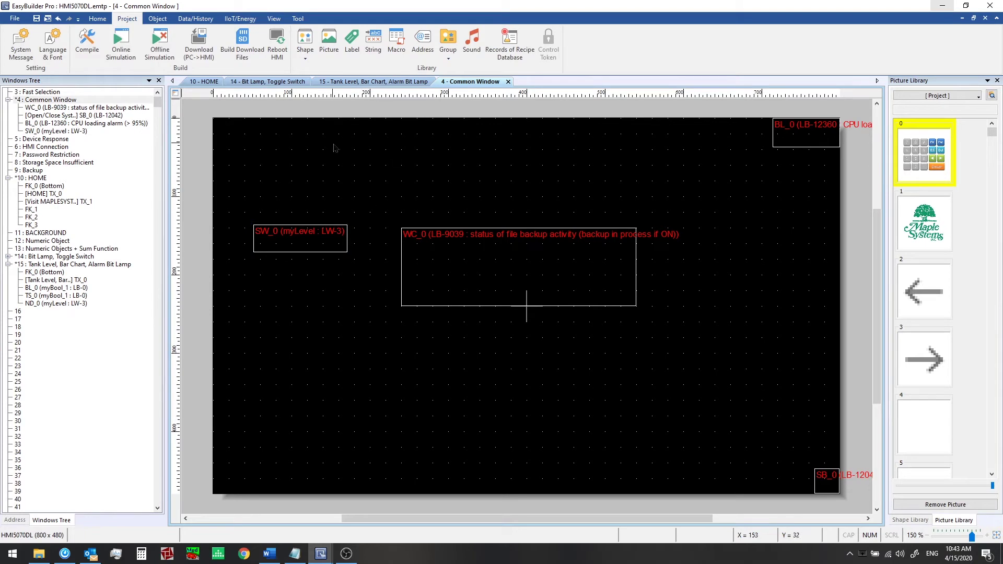
Run offline simulation, switching between HOME and the Tank Level page three times, then close it.
left_click(162, 45)
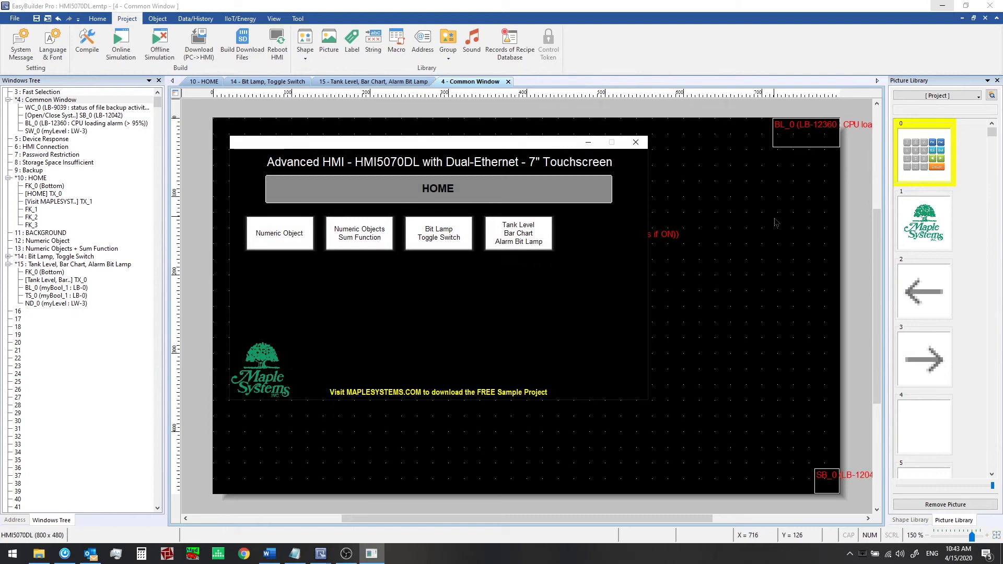
left_click(545, 226)
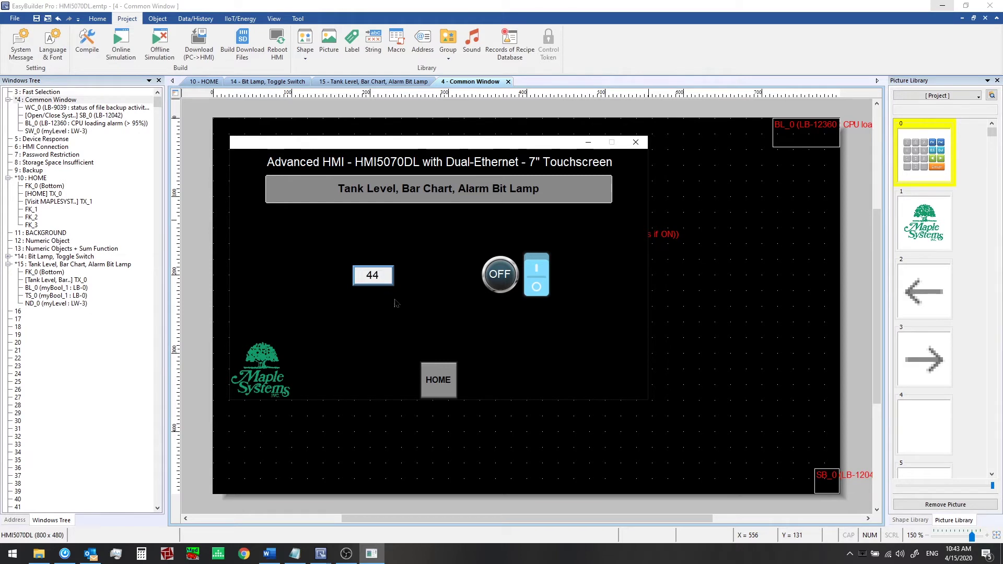
left_click(442, 381)
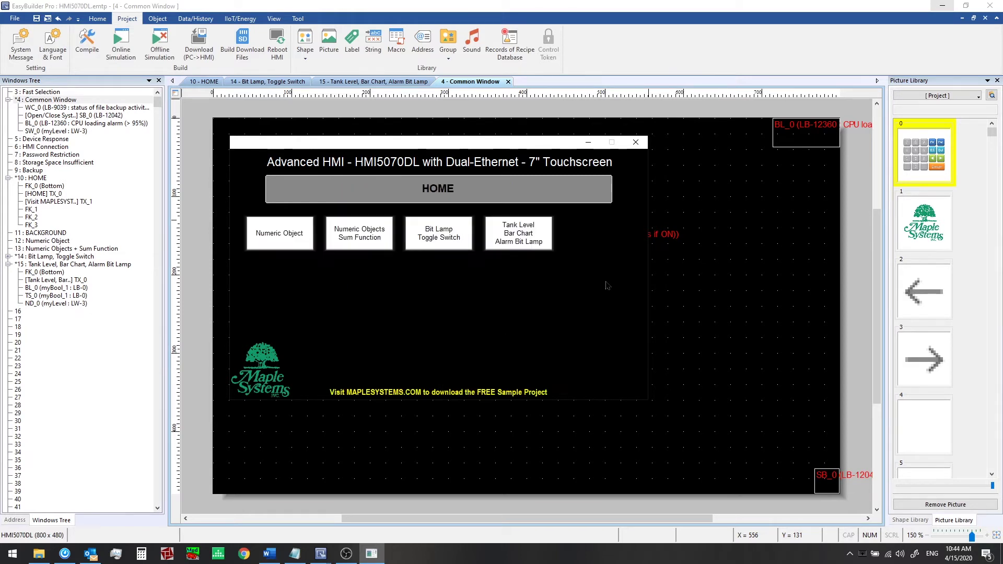
left_click(546, 225)
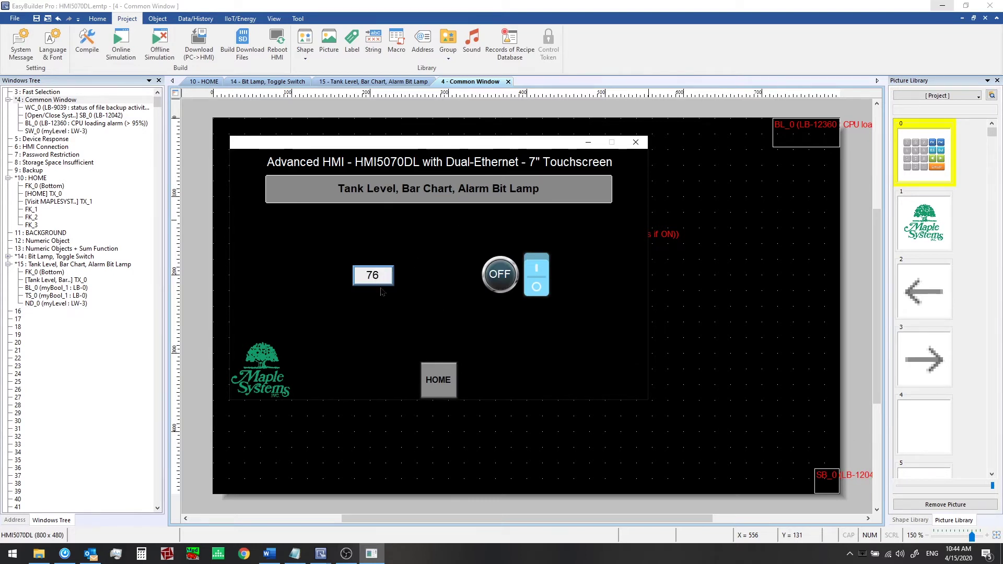
left_click(437, 376)
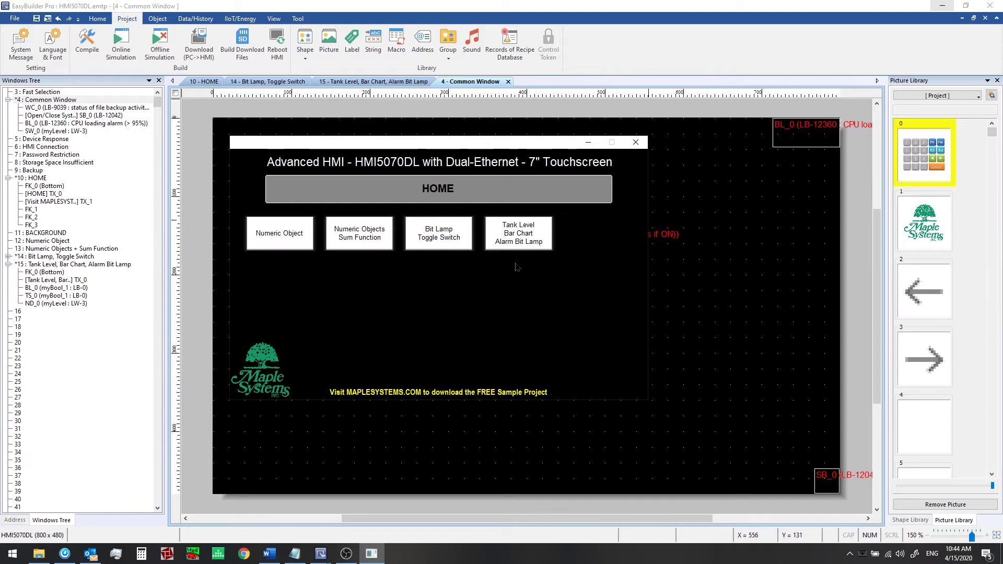
left_click(539, 232)
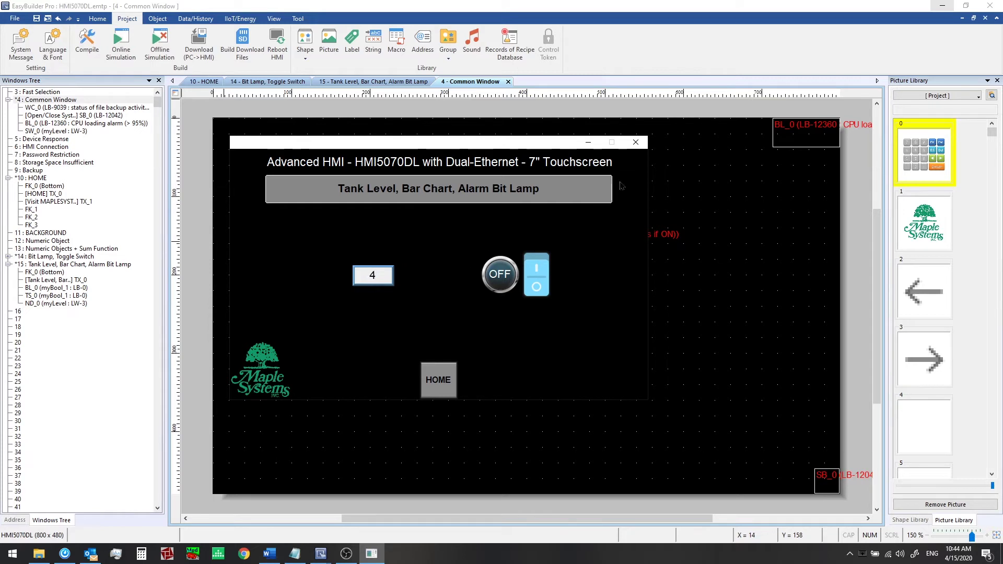
left_click(636, 143)
Remove SW_0 from the Common Window and paste it on window 15 just above ND_0.
left_click(371, 83)
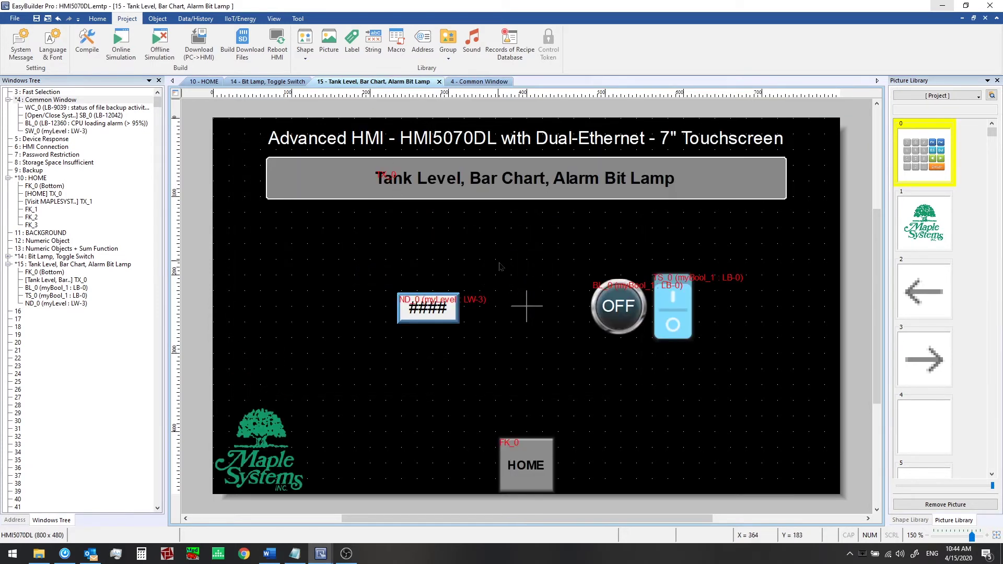
double_click(38, 99)
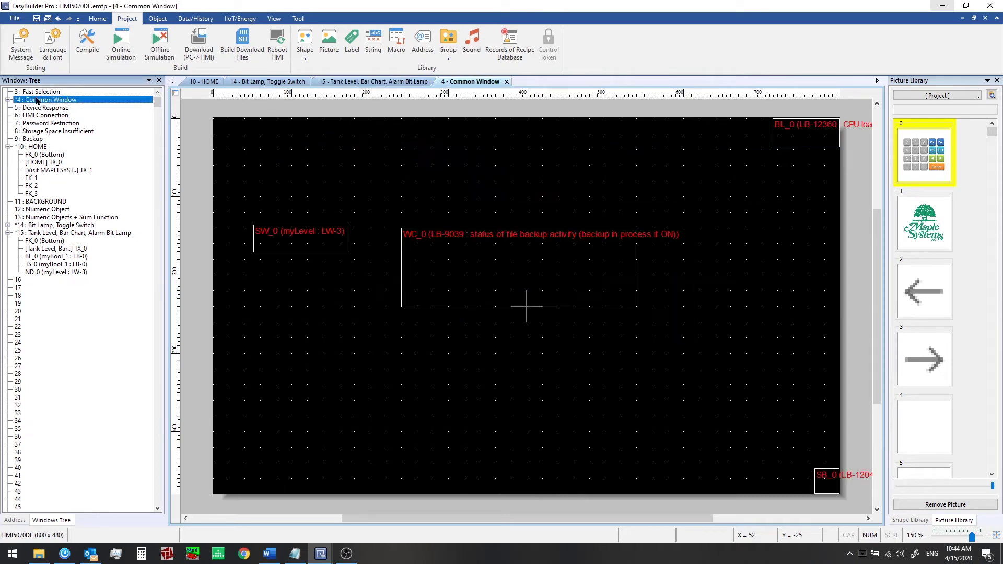
left_click(323, 228)
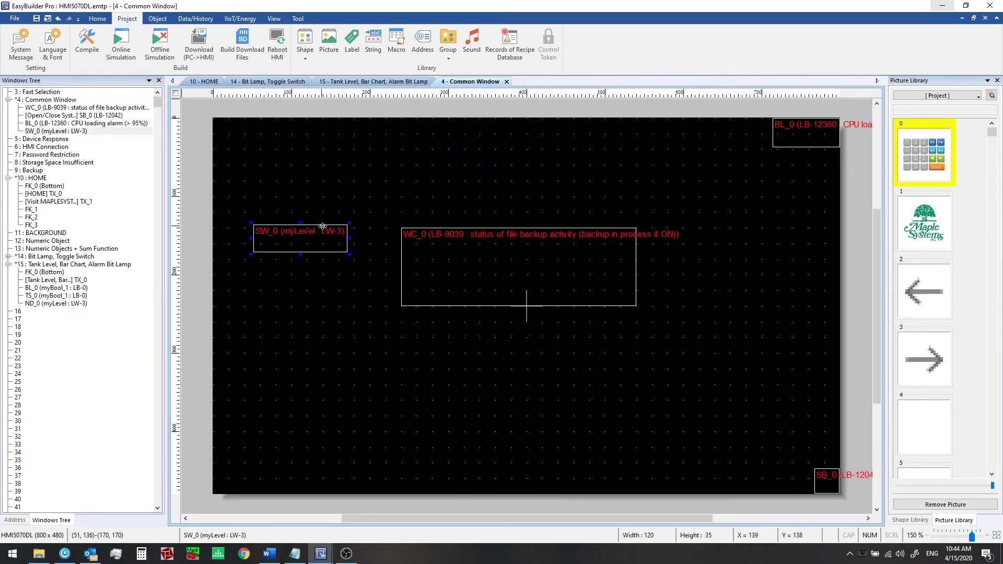
key("Delete")
left_click(385, 82)
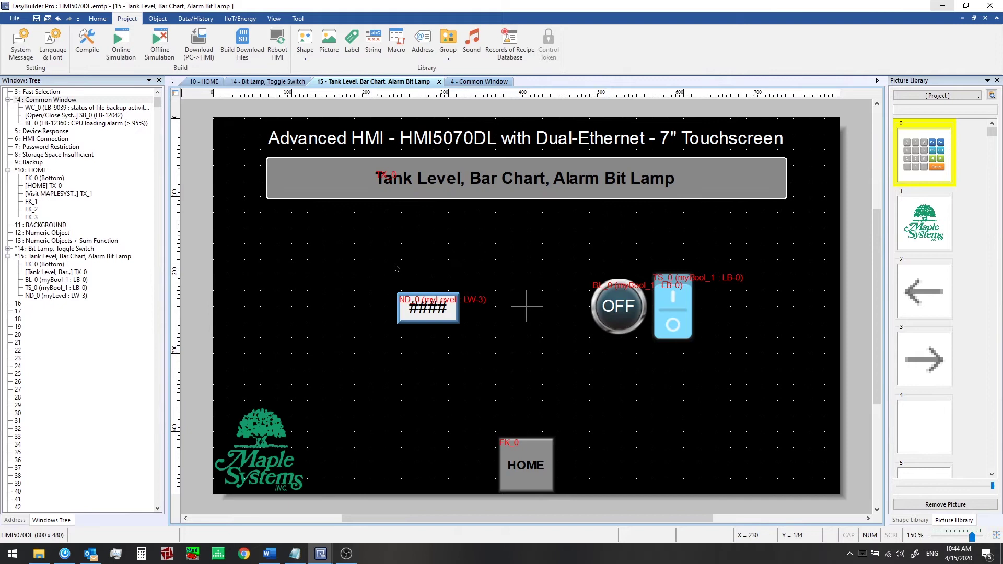
key("ctrl+v")
left_click_drag(309, 227, 428, 260)
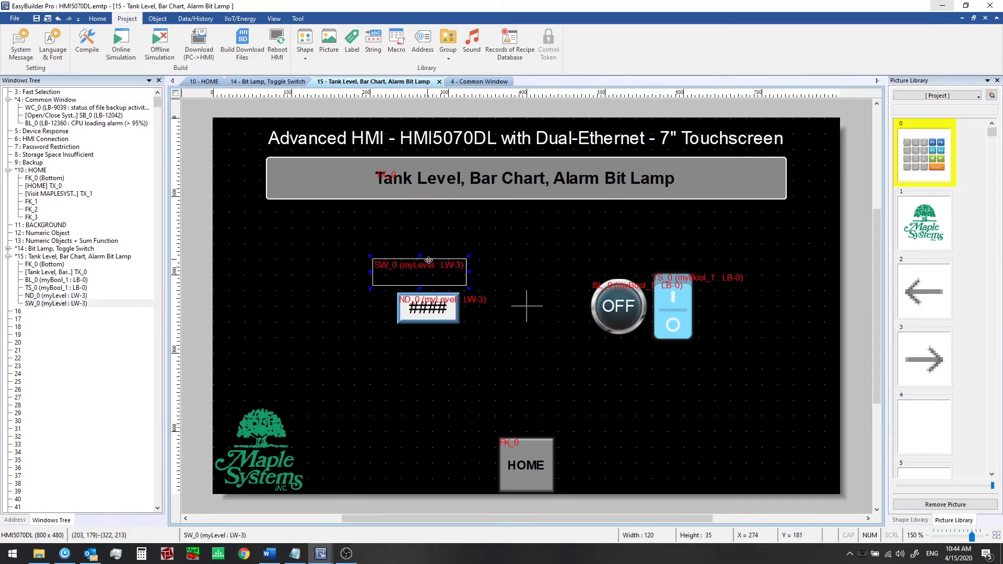
left_click(526, 260)
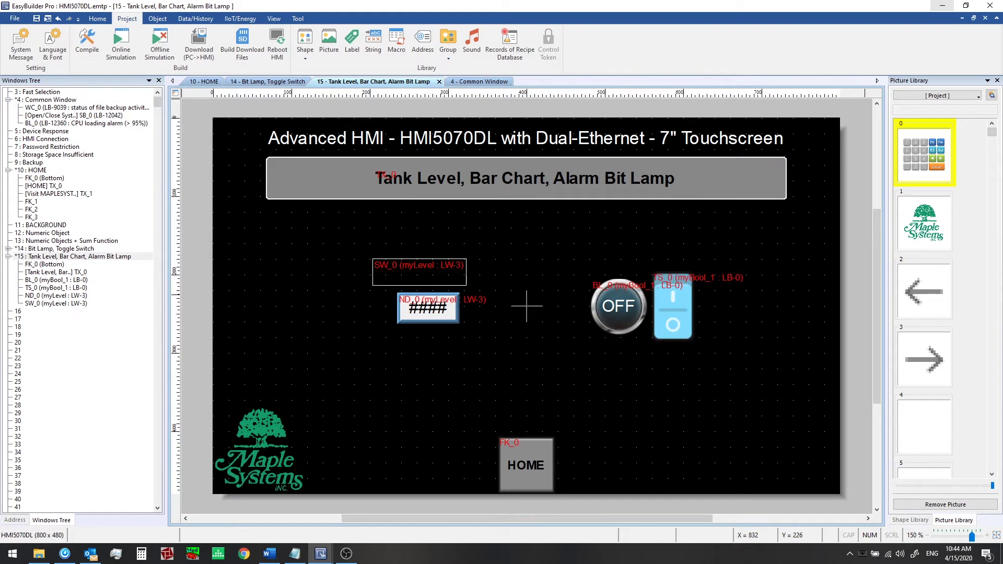
key("alt+o")
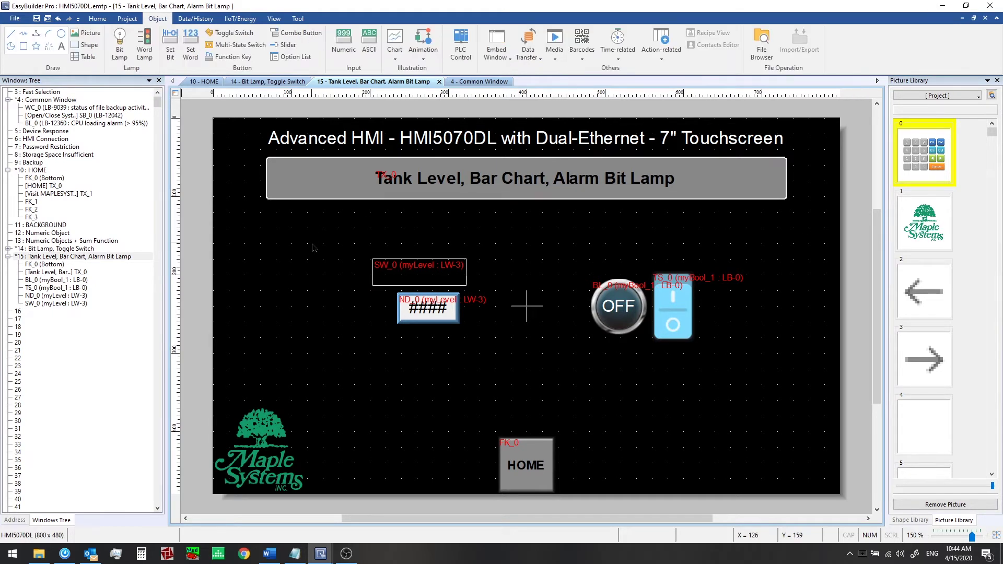
Create a new bar graph whose read address is the user-defined tag myLevel.
left_click(131, 20)
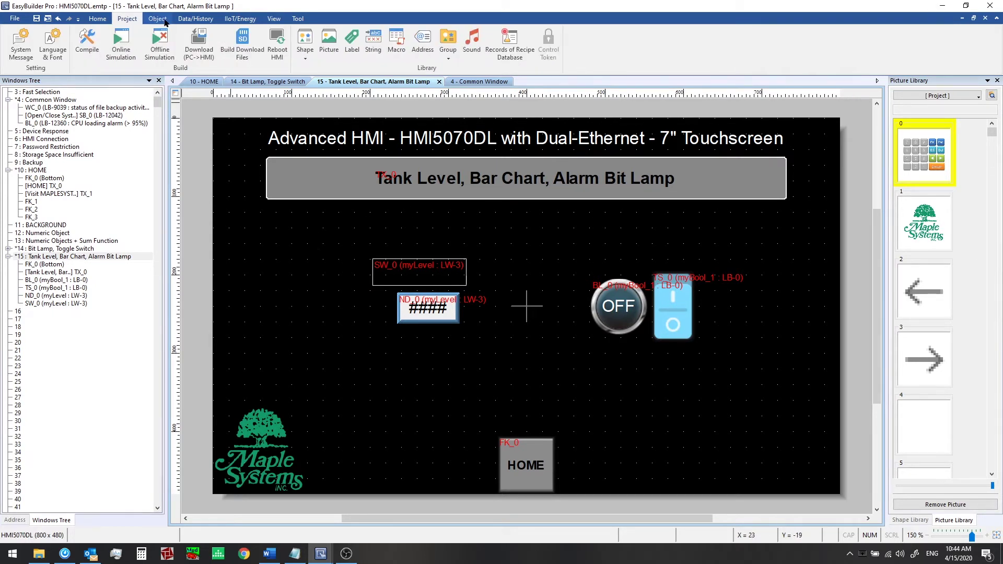
left_click(164, 20)
left_click(399, 60)
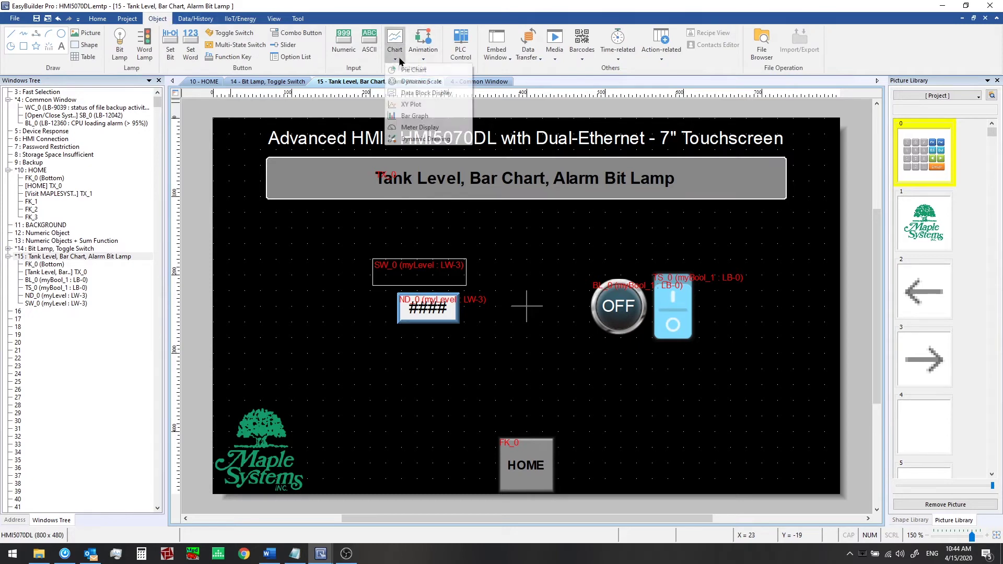
left_click(432, 116)
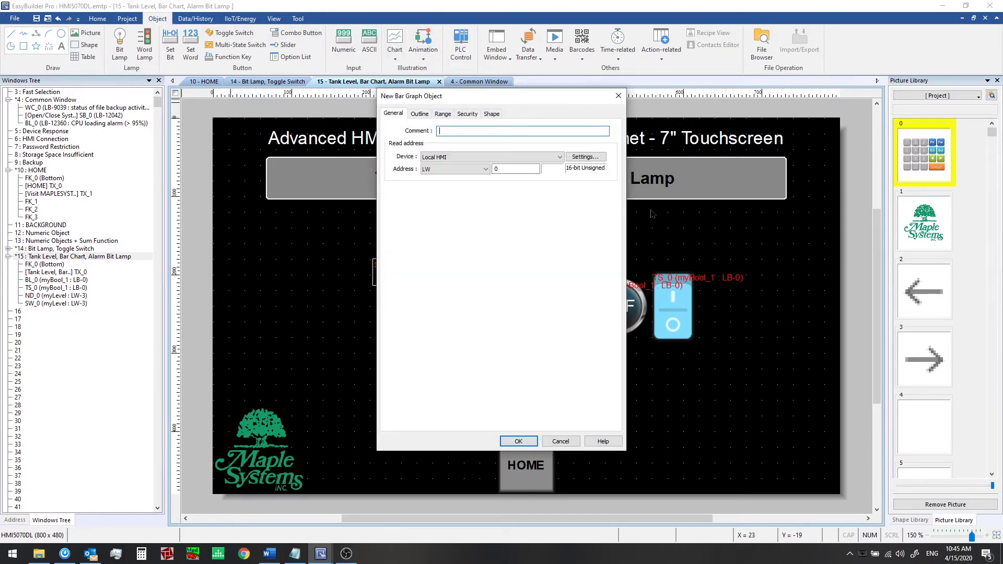
left_click_drag(533, 99, 651, 79)
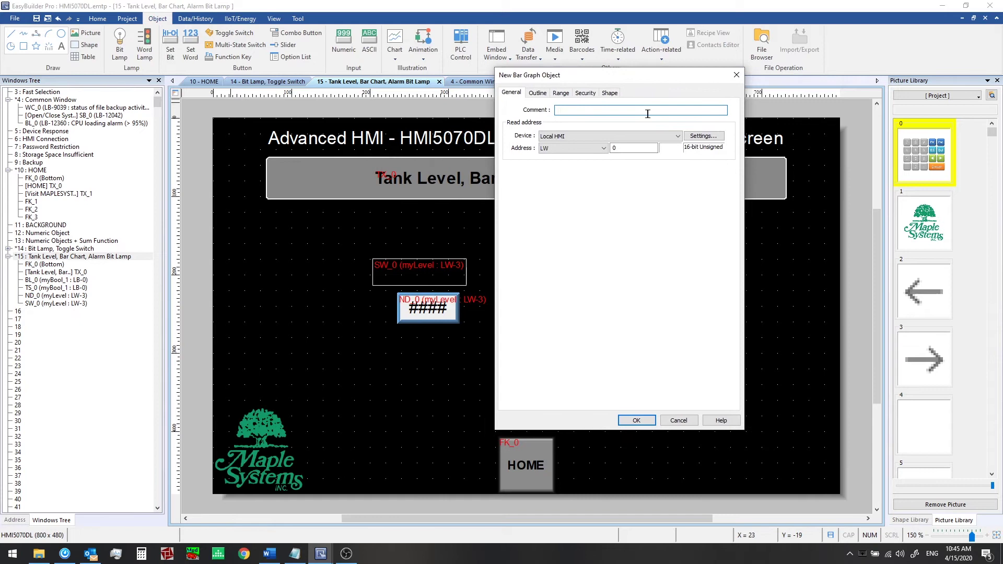
left_click(711, 136)
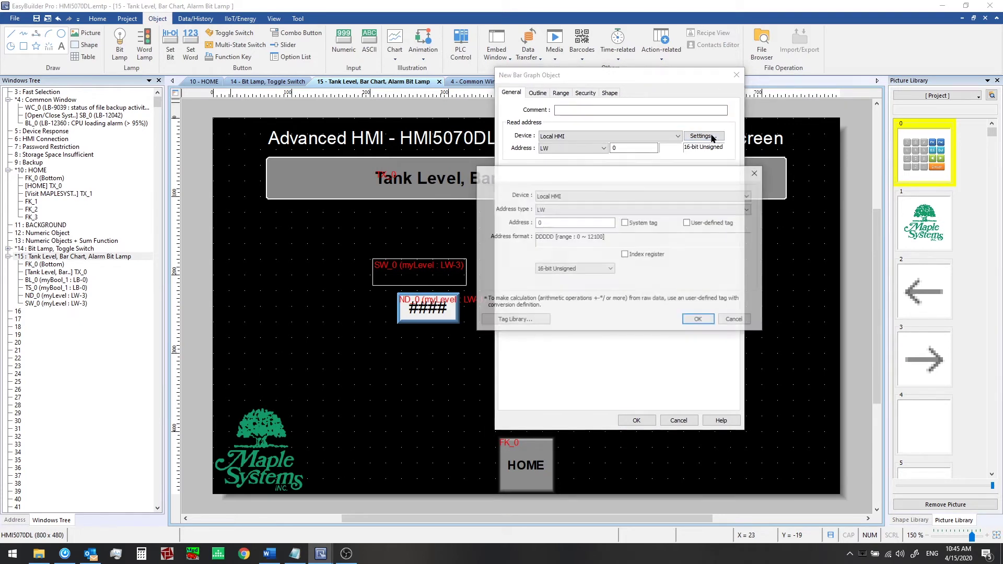
left_click(688, 223)
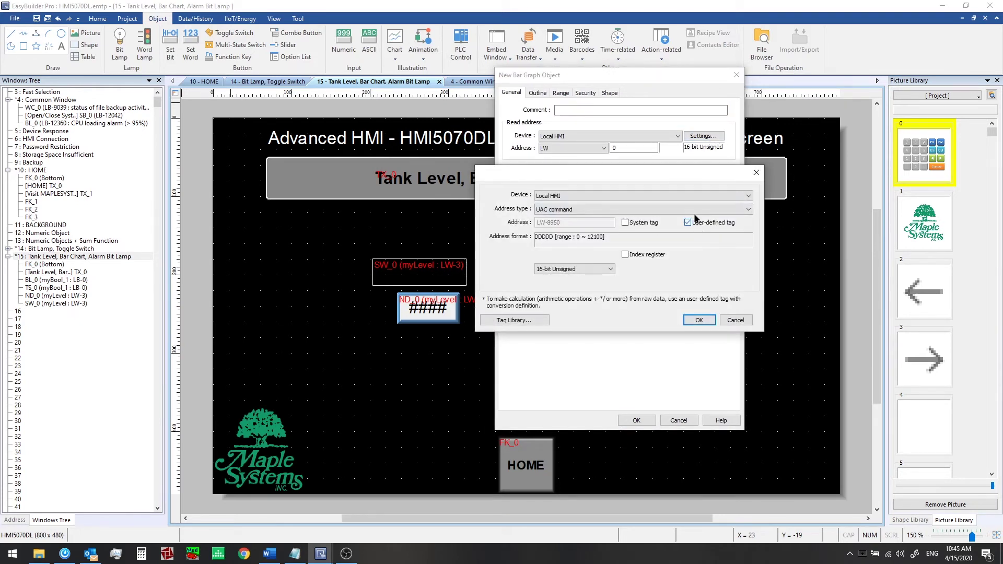
double_click(581, 357)
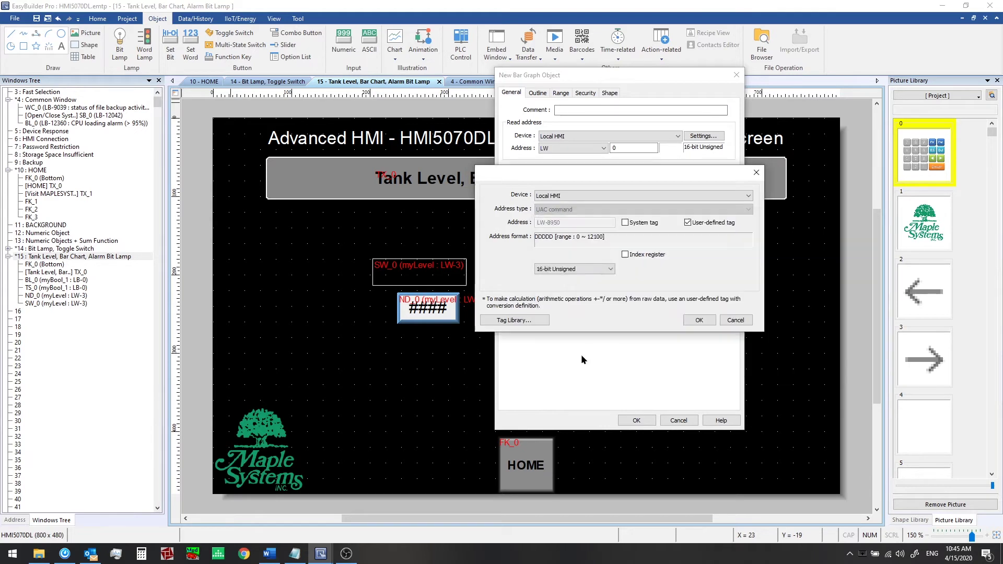
left_click(695, 320)
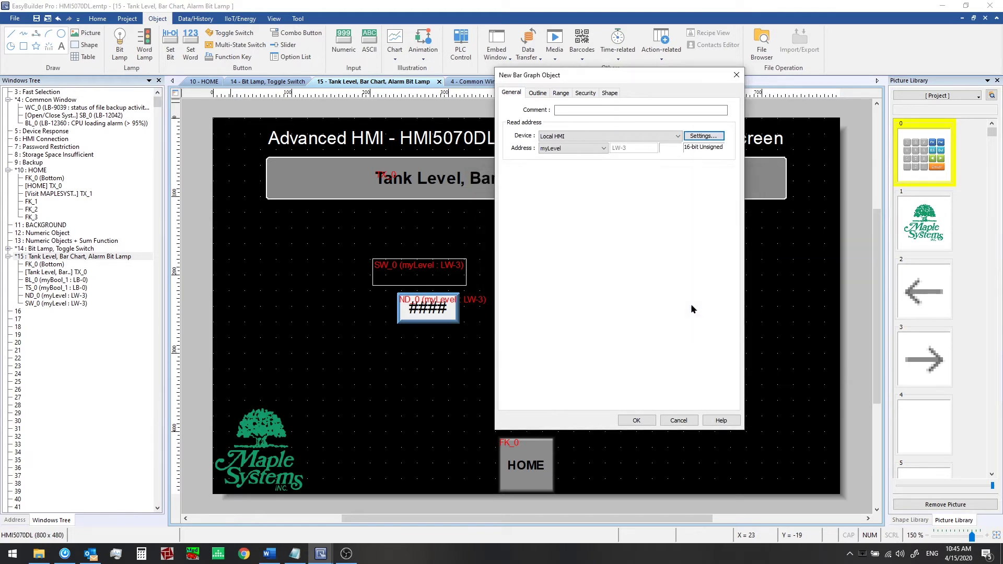
Set the bar graph's maximum to 100, untick Target indicator, and set high alarm limit 100.
left_click(537, 93)
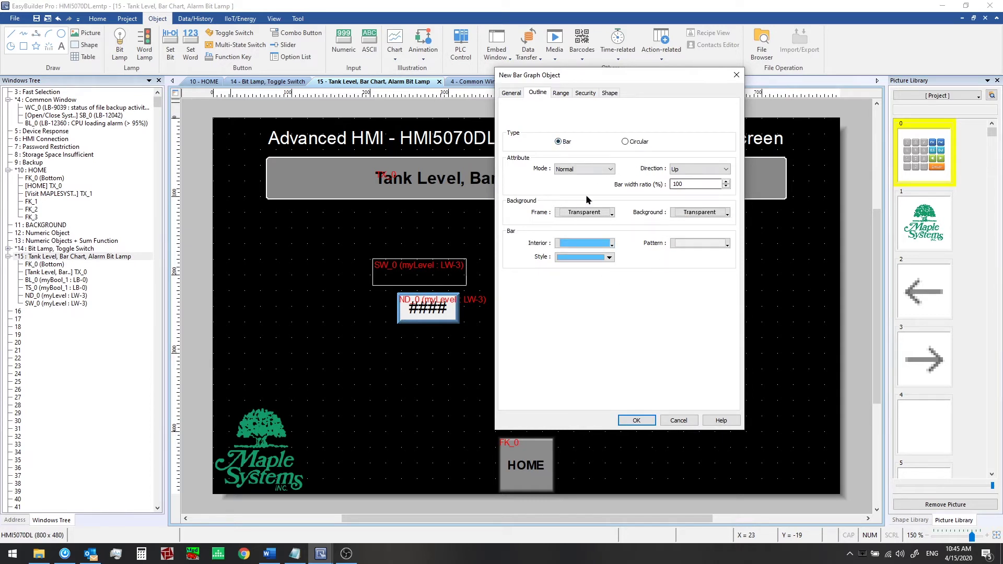
left_click(561, 94)
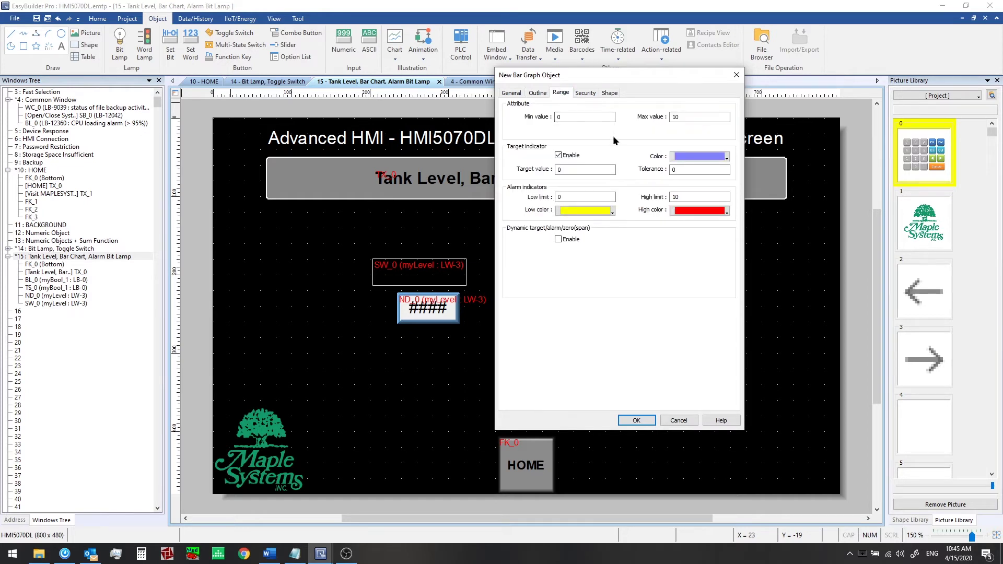
key("Tab")
type("1")
left_click(567, 158)
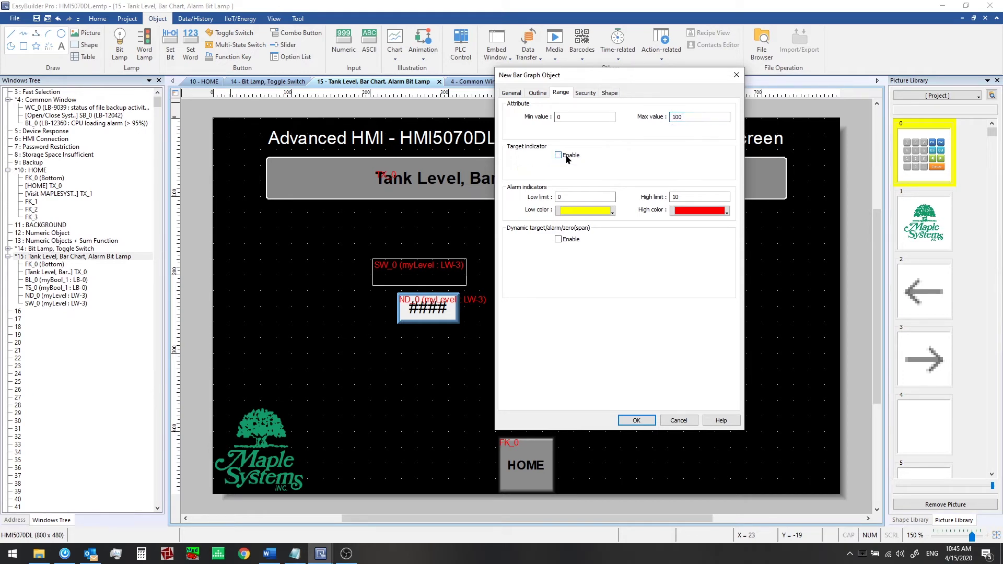
left_click(583, 194)
key("Tab")
type("10")
Place the bar graph beside the numeric display and enlarge it taller and wider.
left_click(636, 421)
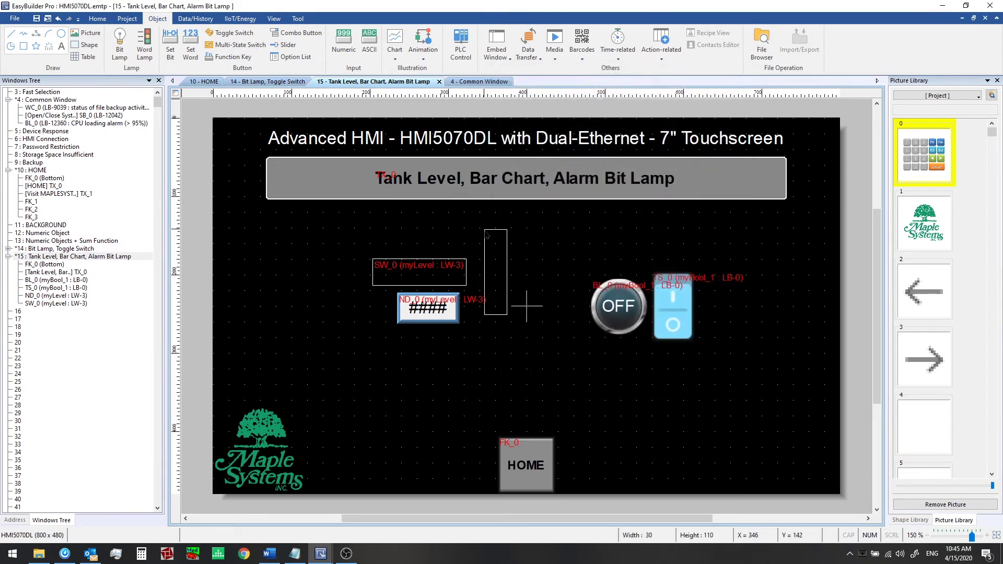
left_click(486, 234)
left_click_drag(511, 322, 525, 362)
left_click(561, 293)
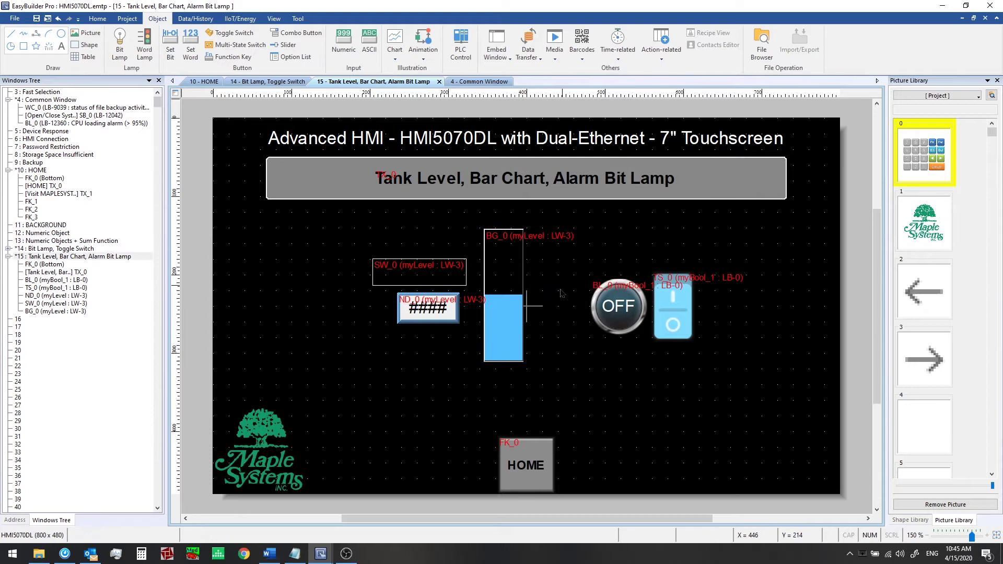
Centre the bar graph vertically with the numeric display.
left_click(499, 303)
left_click(428, 312, "ctrl")
left_click(127, 18)
left_click(97, 18)
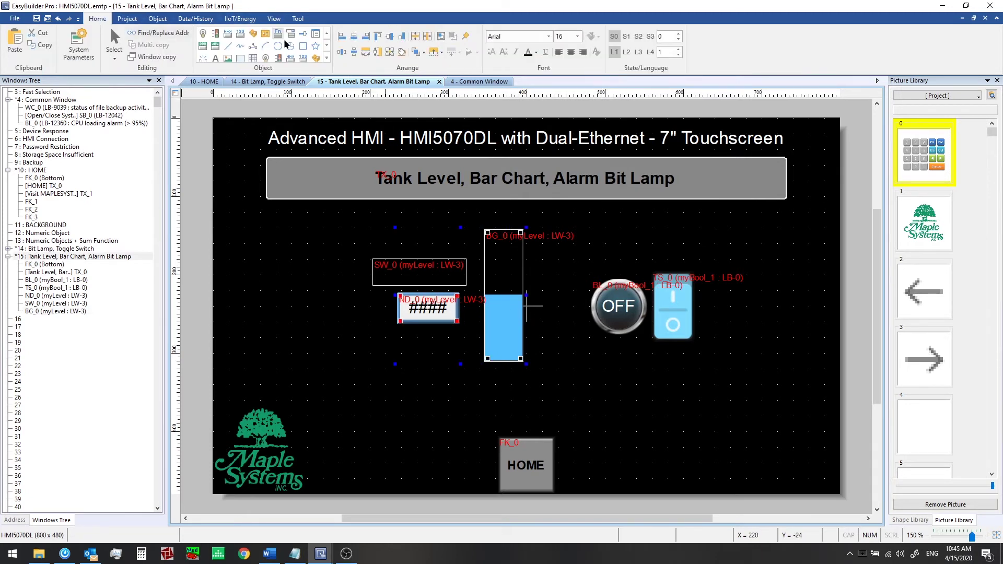
left_click(414, 39)
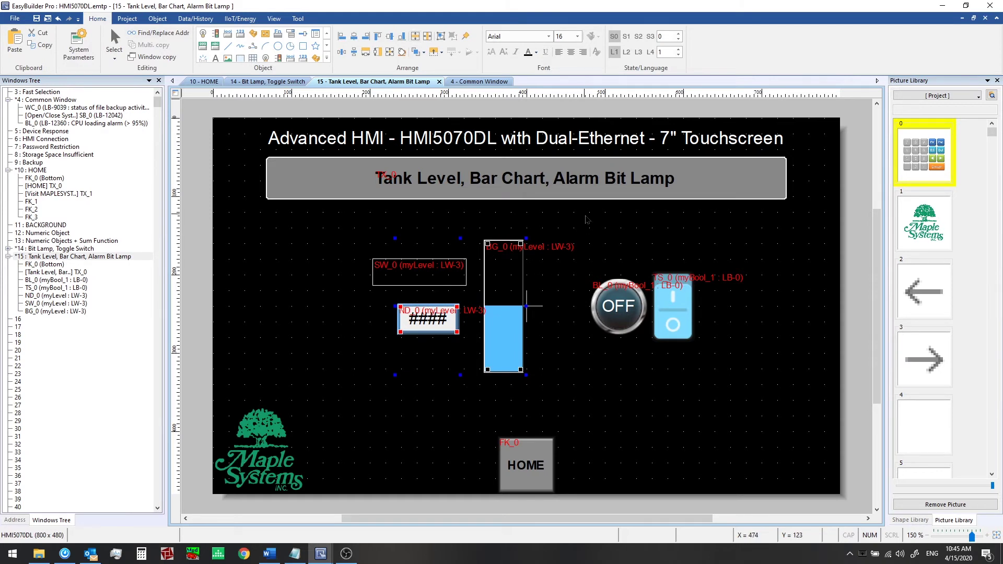
left_click(586, 219)
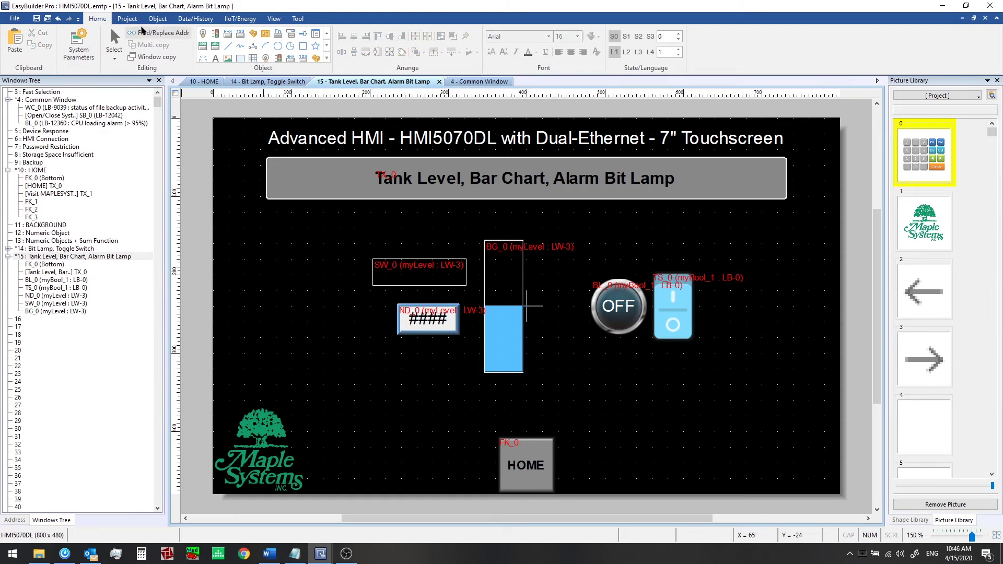
left_click(128, 20)
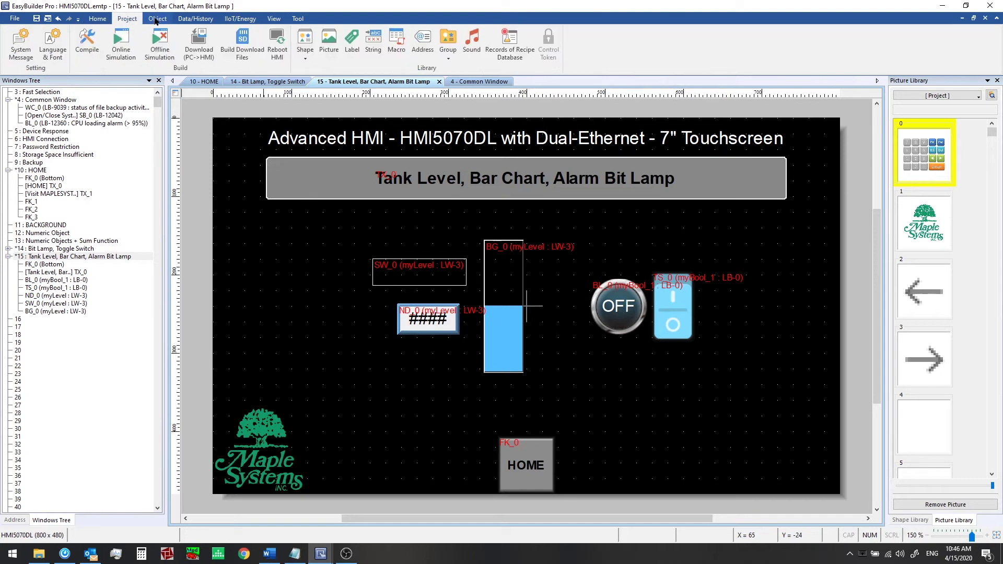
left_click(159, 44)
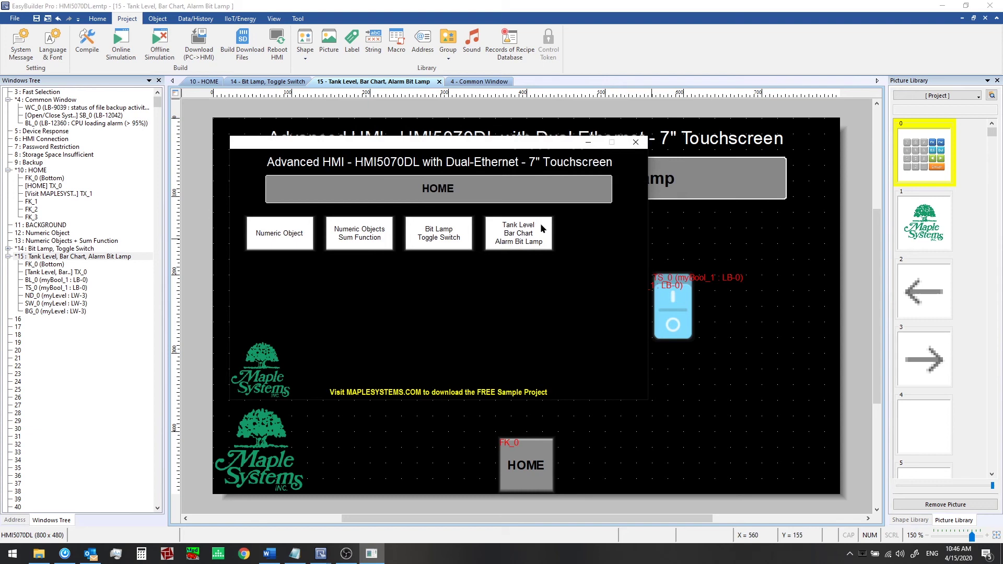
left_click(542, 228)
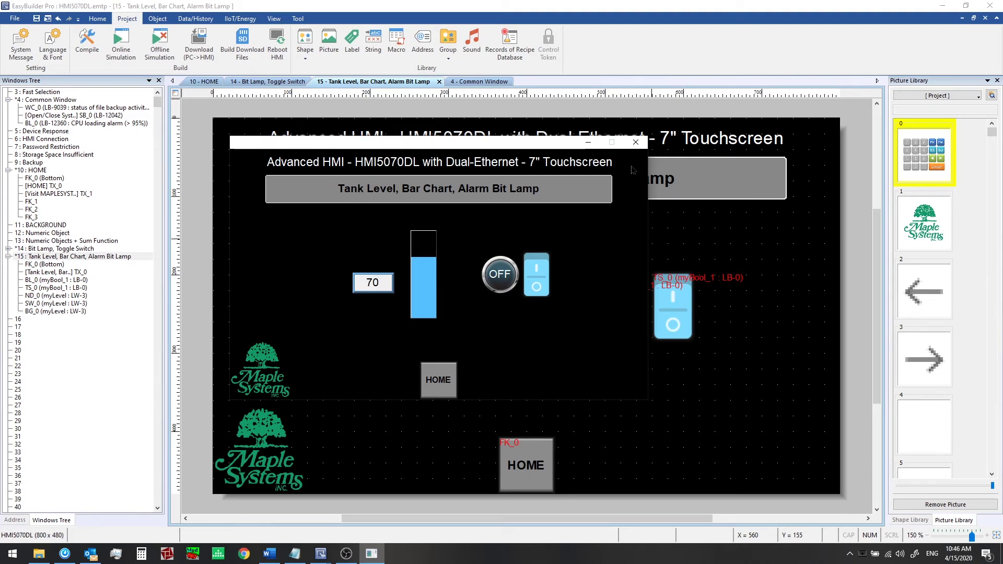
left_click(635, 143)
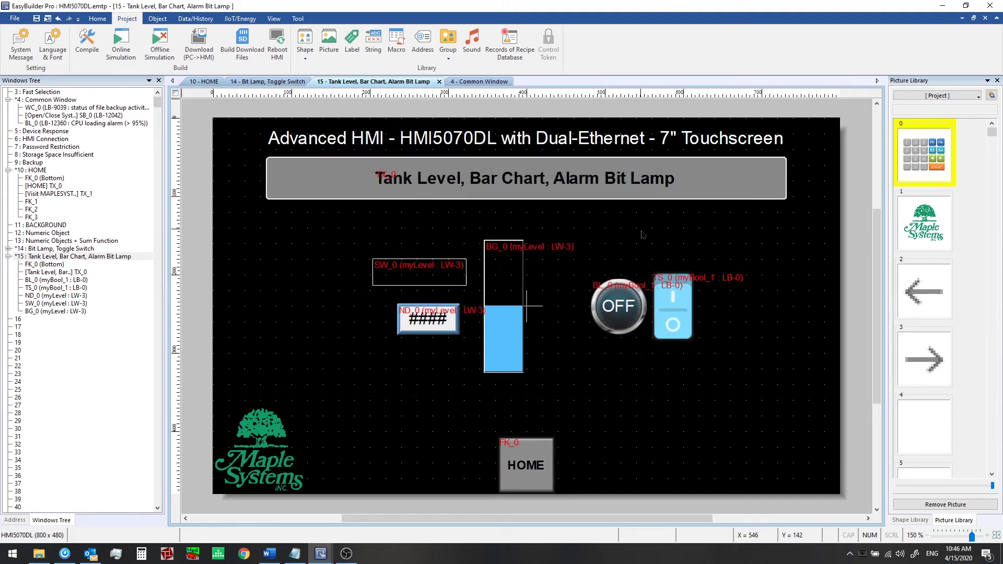
Delete the TS_0 toggle switch from the window.
left_click(672, 303)
key("Delete")
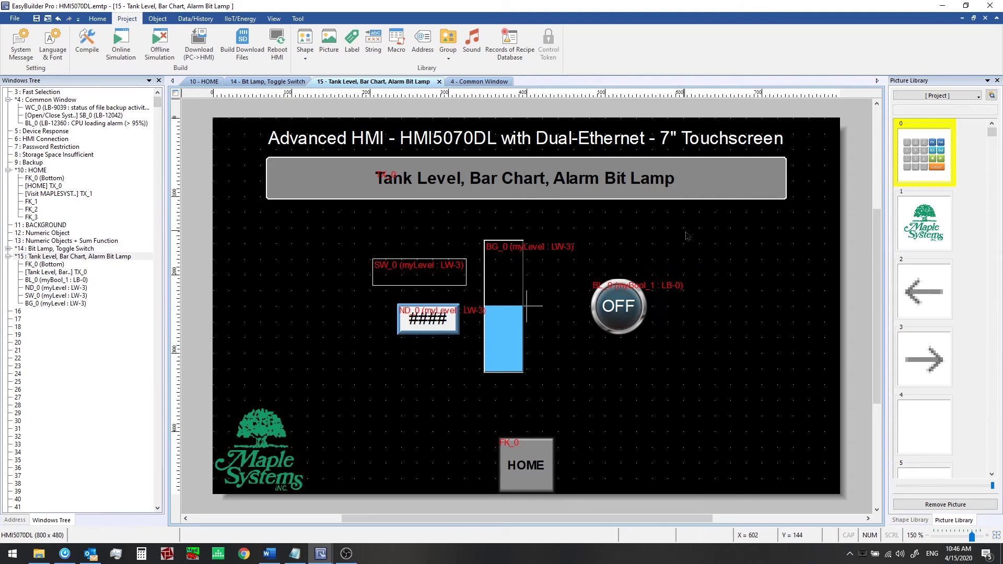
left_click(619, 308)
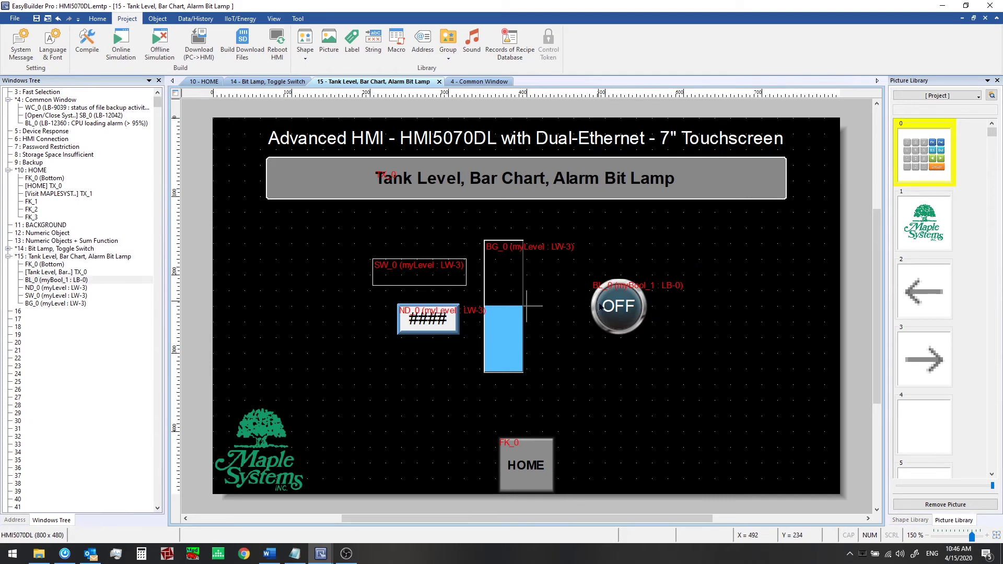
left_click(601, 242)
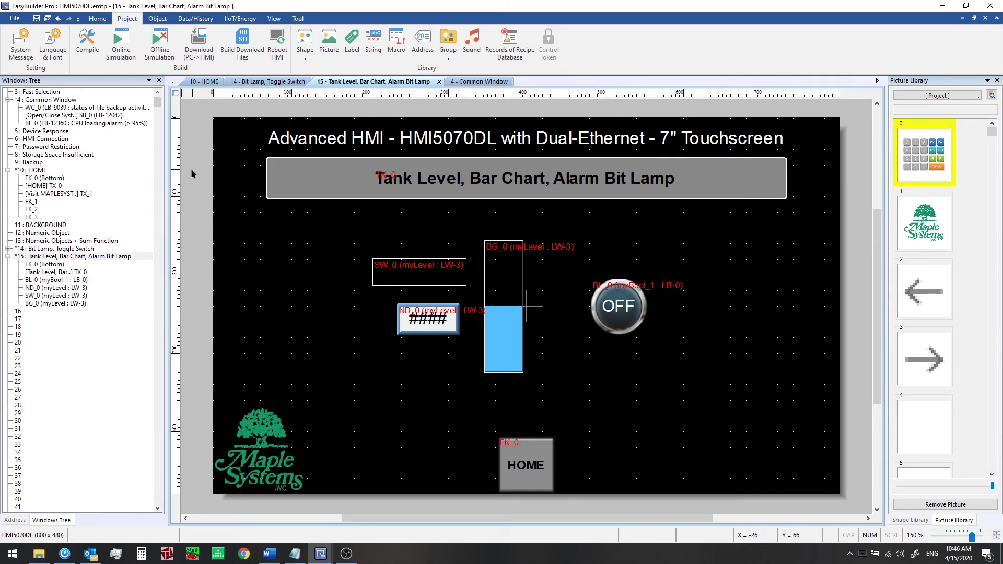
Add a new Event (Alarm) Log entry with Category 0 and Low priority.
left_click(191, 20)
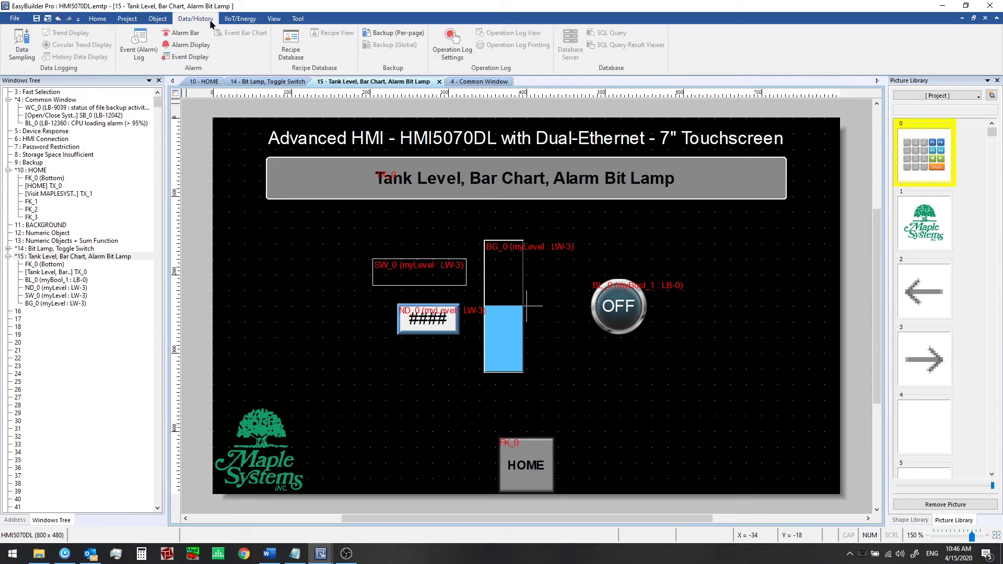
left_click(138, 47)
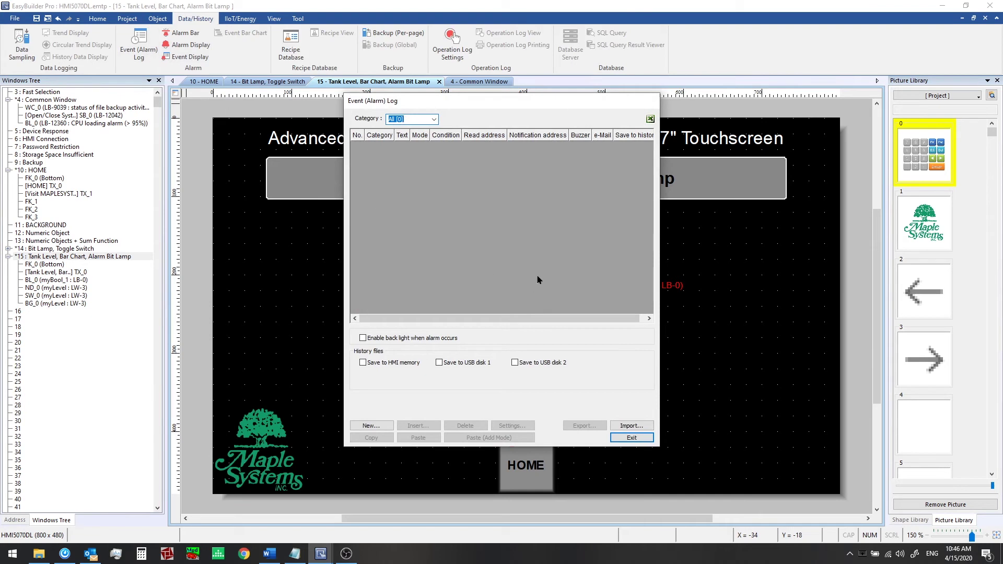
left_click(383, 425)
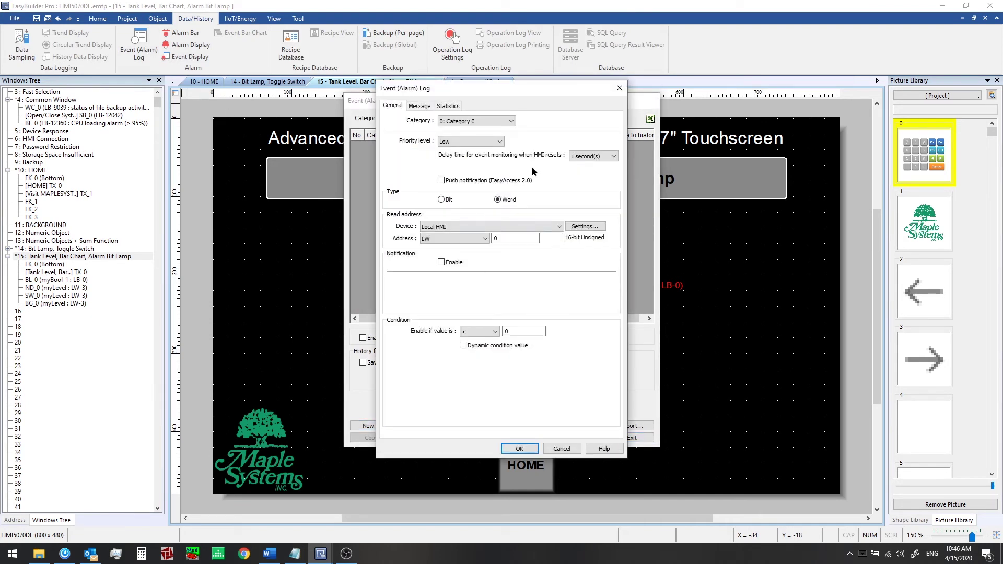
left_click(512, 122)
left_click(513, 123)
left_click(499, 141)
left_click(499, 141)
Set the event's read address to the user-defined tag myLevel.
left_click(586, 226)
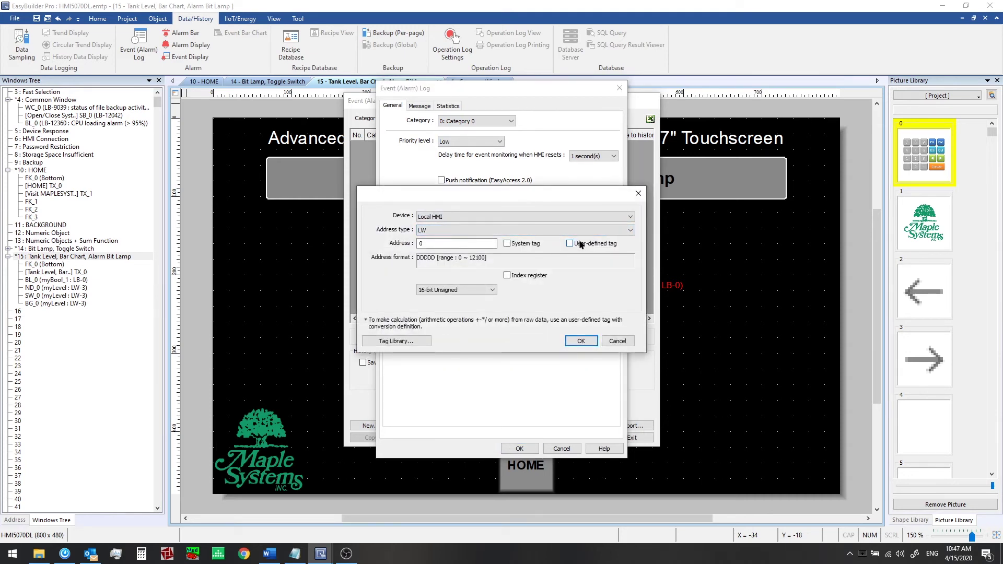
left_click(580, 243)
left_click(575, 227)
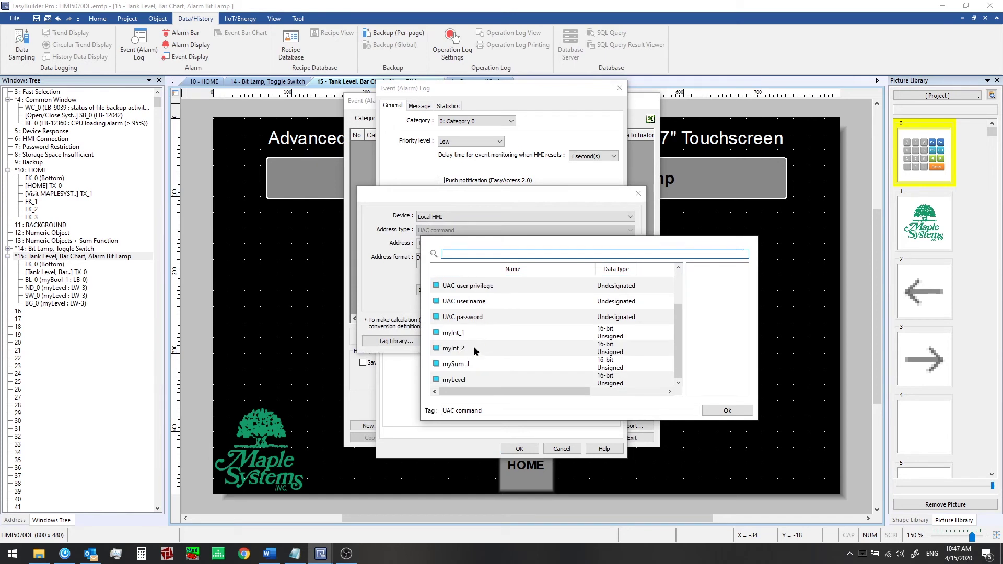
double_click(454, 380)
left_click(582, 342)
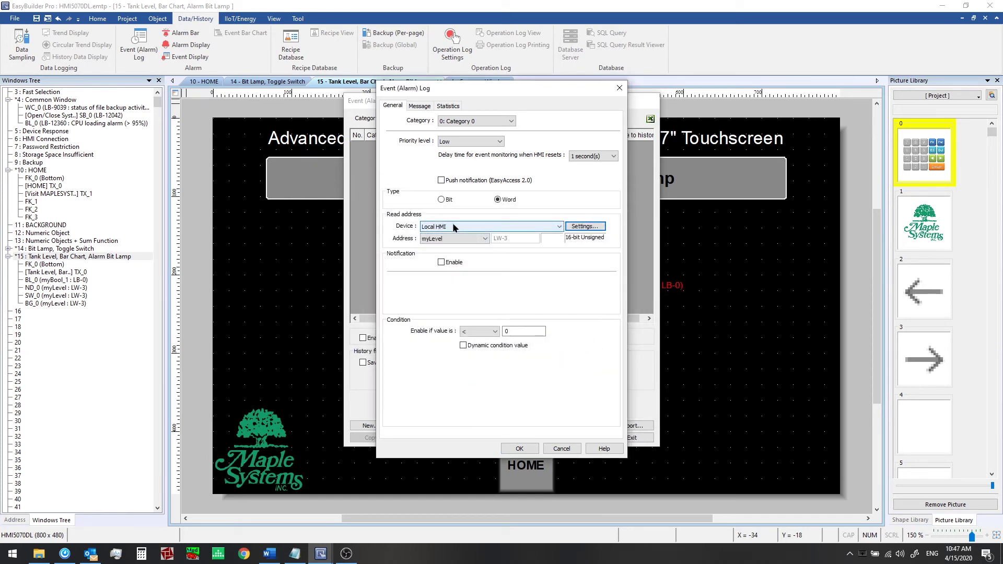
Enable notification setting myBool_1 ON, with Follow turning it off on recovery.
left_click(442, 262)
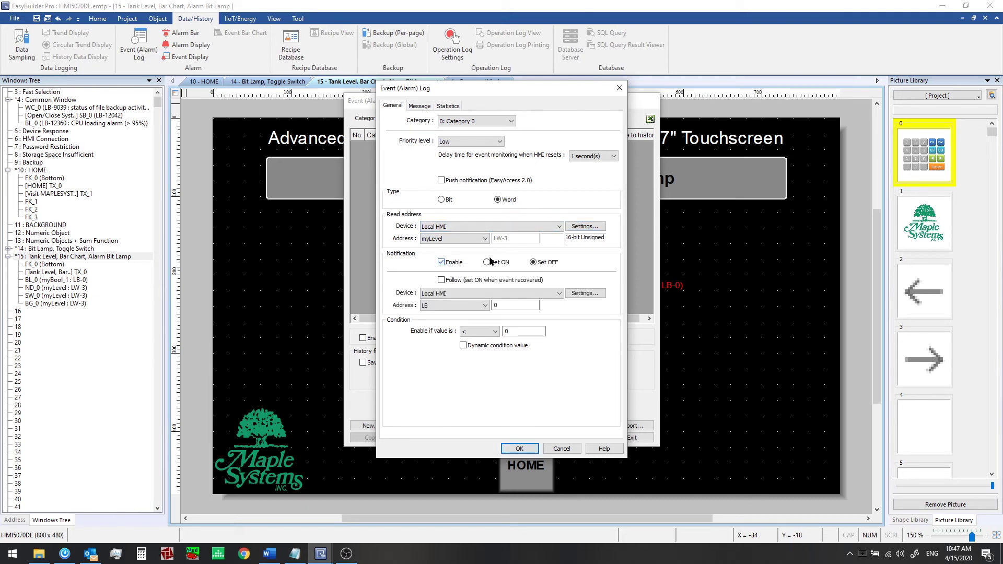
left_click(585, 293)
left_click(569, 243)
left_click(583, 230)
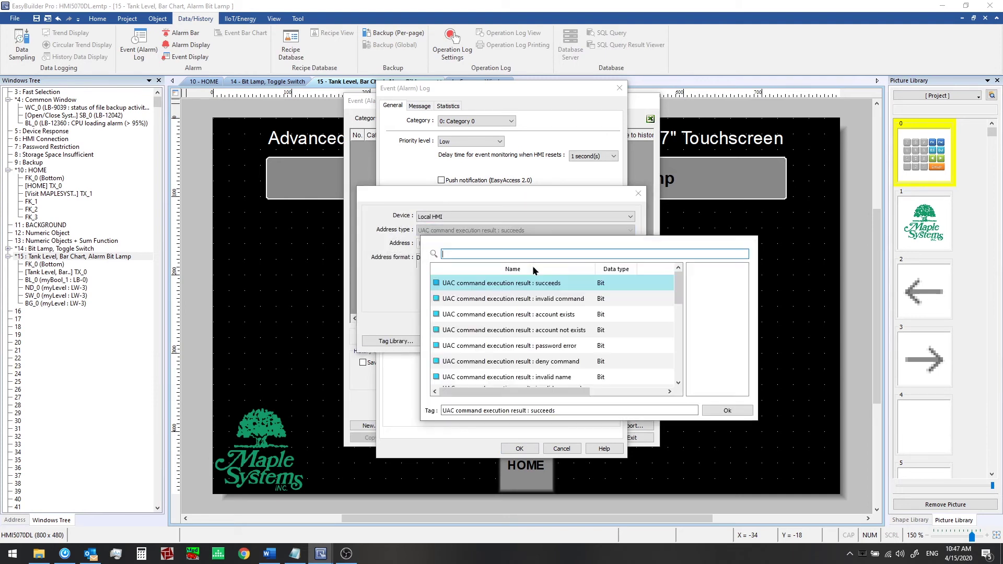
scroll(500, 350, "down", 5)
double_click(477, 378)
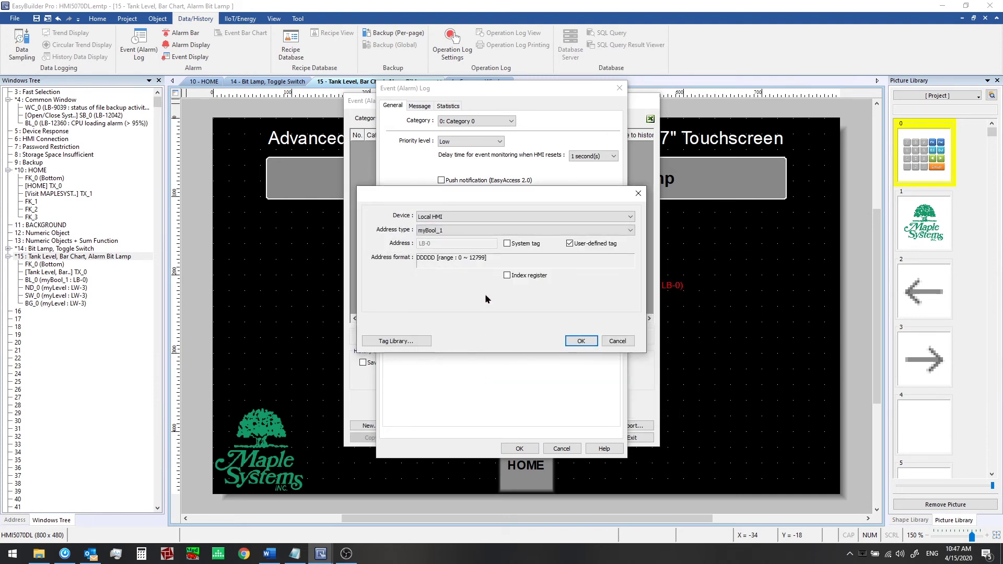
left_click(576, 341)
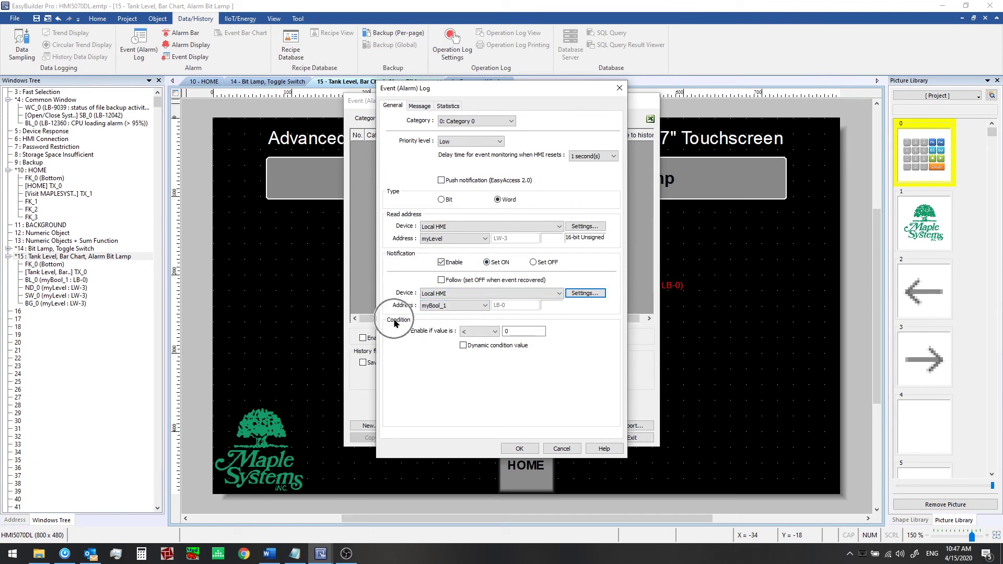
left_click(442, 281)
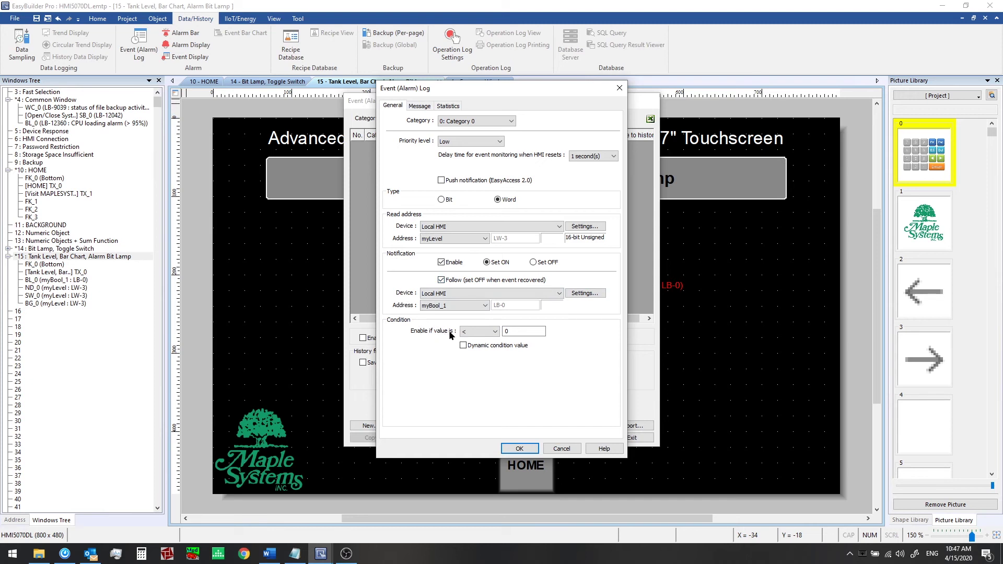
Set the event condition to == 50.
left_click(494, 332)
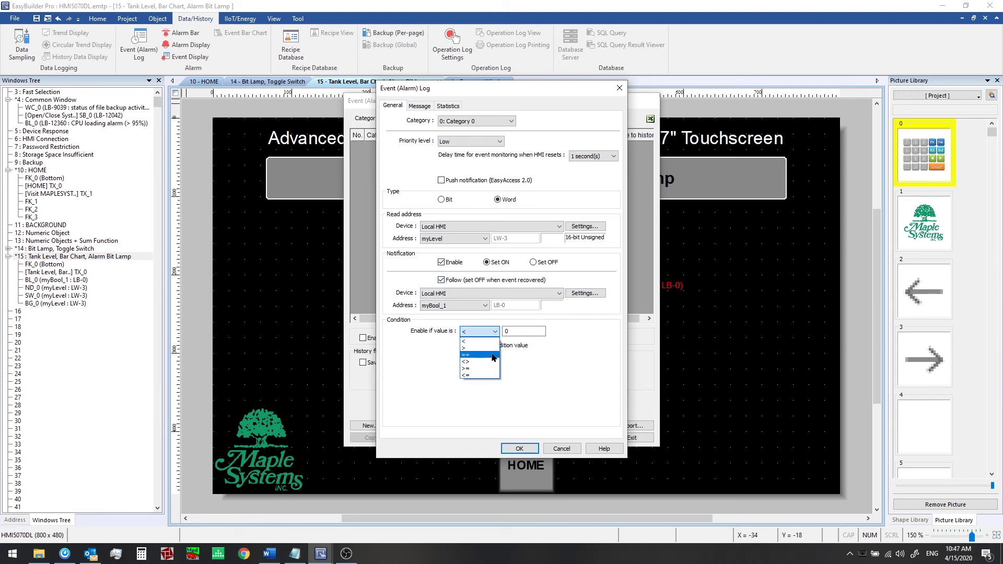
left_click(493, 355)
double_click(529, 331)
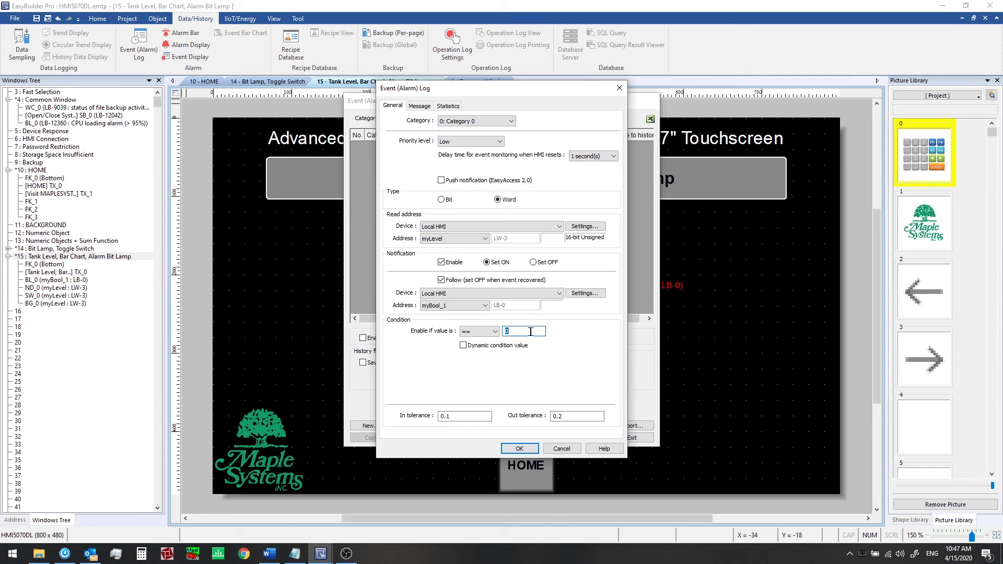
type("50")
Set both In and Out tolerance to 10 and save the alarm event.
left_click(460, 415)
key("Tab")
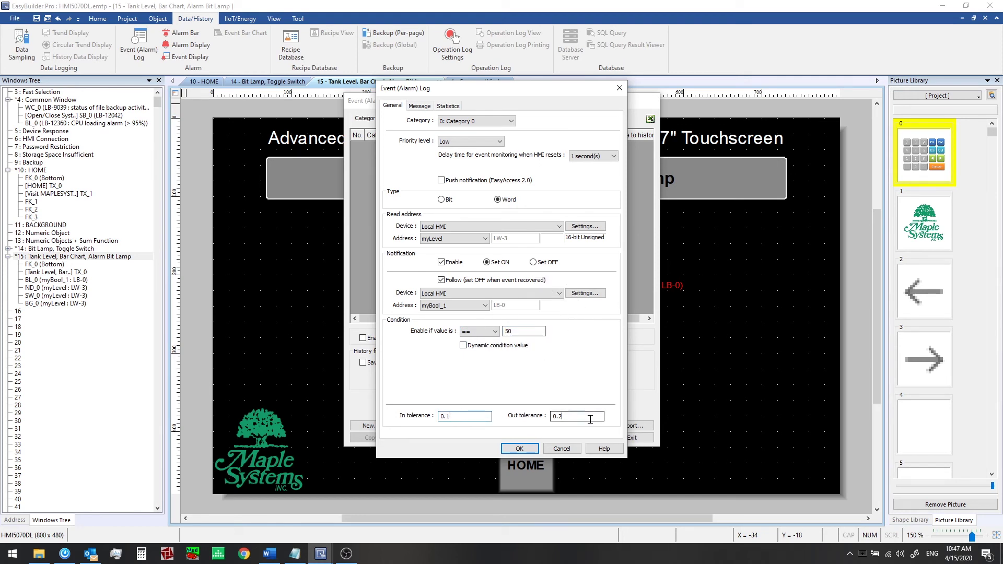
type("0.2")
double_click(474, 419)
double_click(552, 416)
left_click(567, 418)
left_click_drag(490, 416, 402, 417)
type("10")
left_click_drag(602, 416, 552, 417)
type("10")
left_click(516, 449)
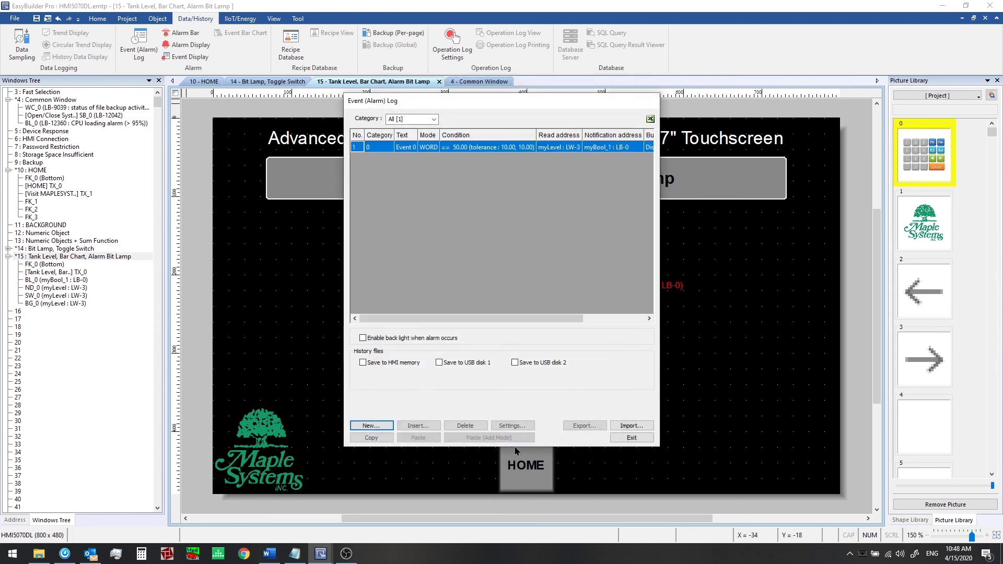
Start the offline simulation and show the Tank Level, Bar Chart, Alarm Bit Lamp screen.
left_click(632, 438)
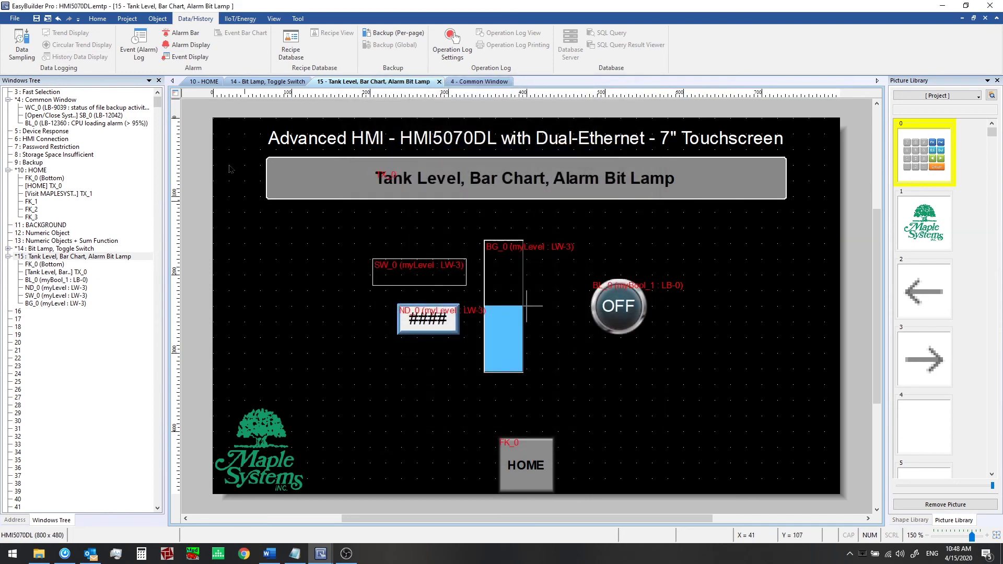
left_click(125, 20)
left_click(160, 46)
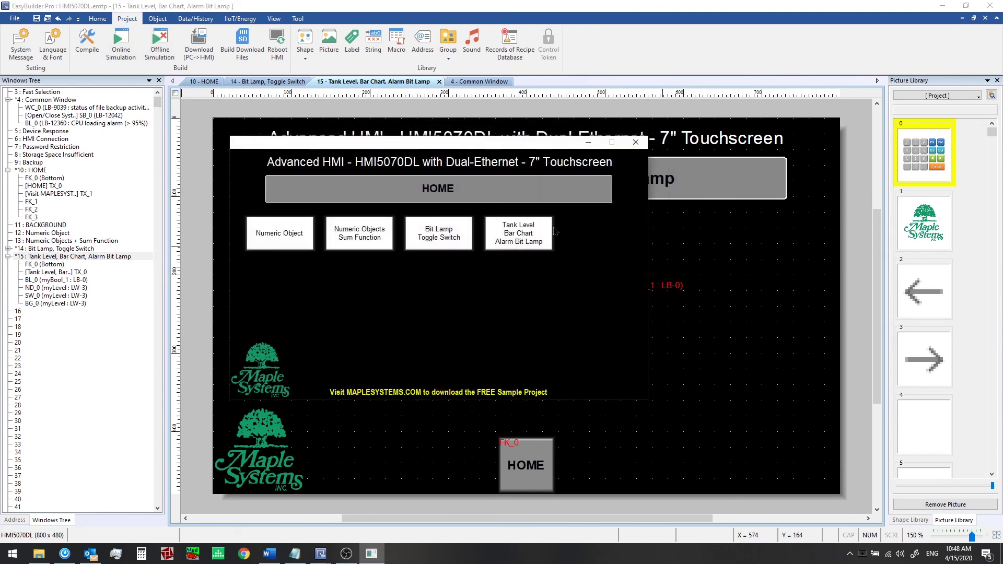
left_click(543, 230)
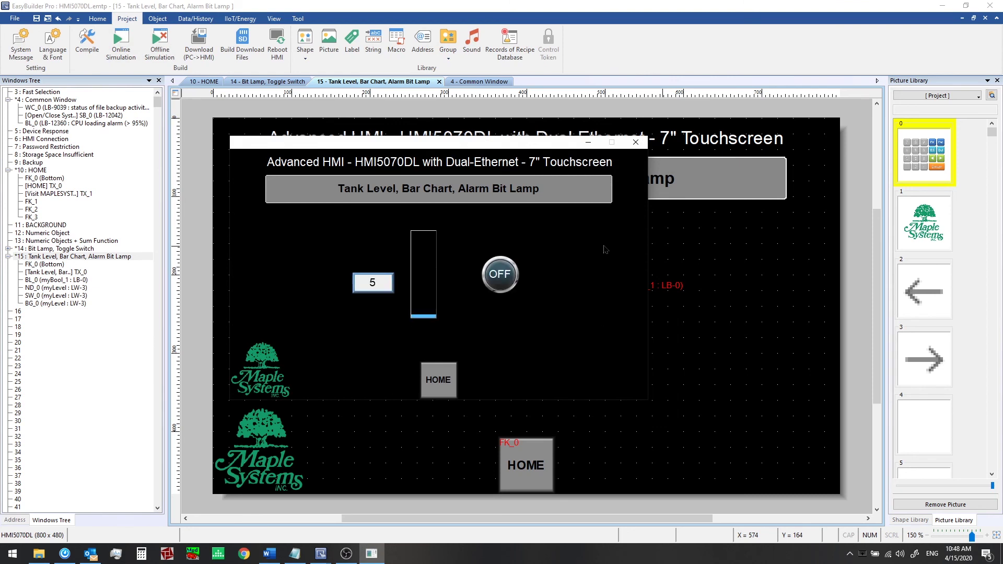